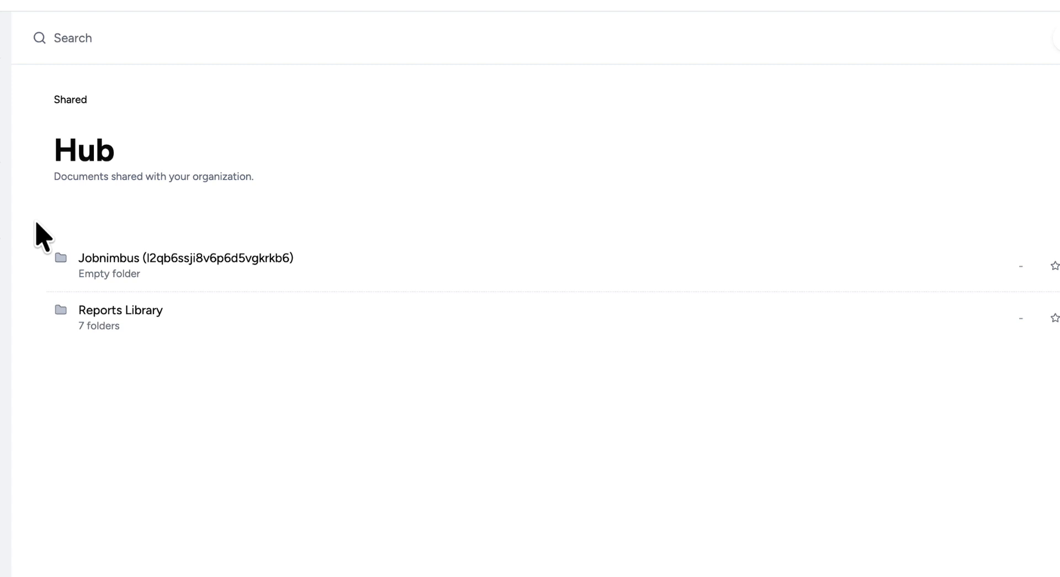
# - Open the Sales Performance report from the Sales folder of the Reports Library
pyautogui.click(120, 325)
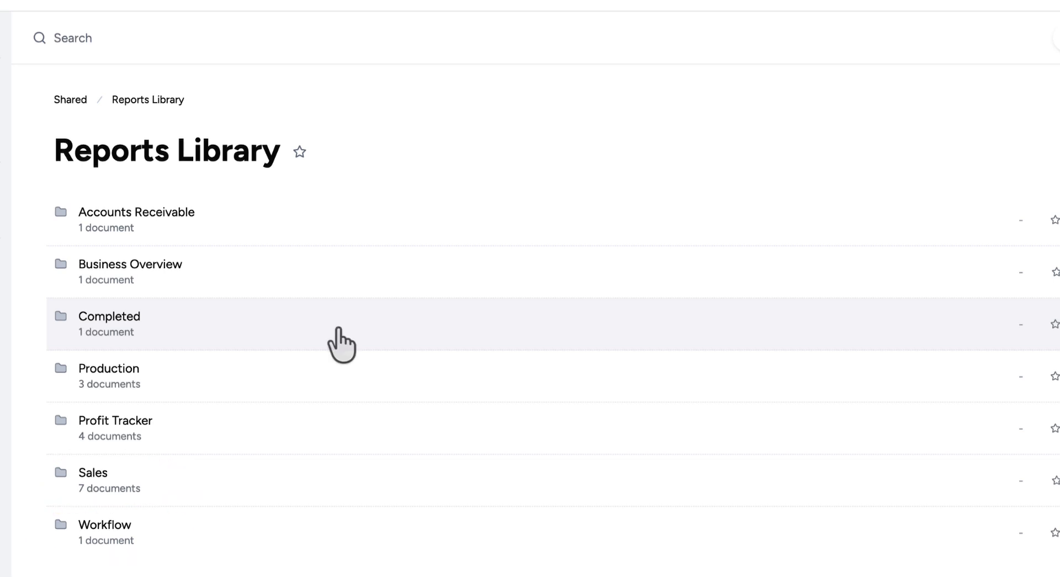
pyautogui.click(271, 485)
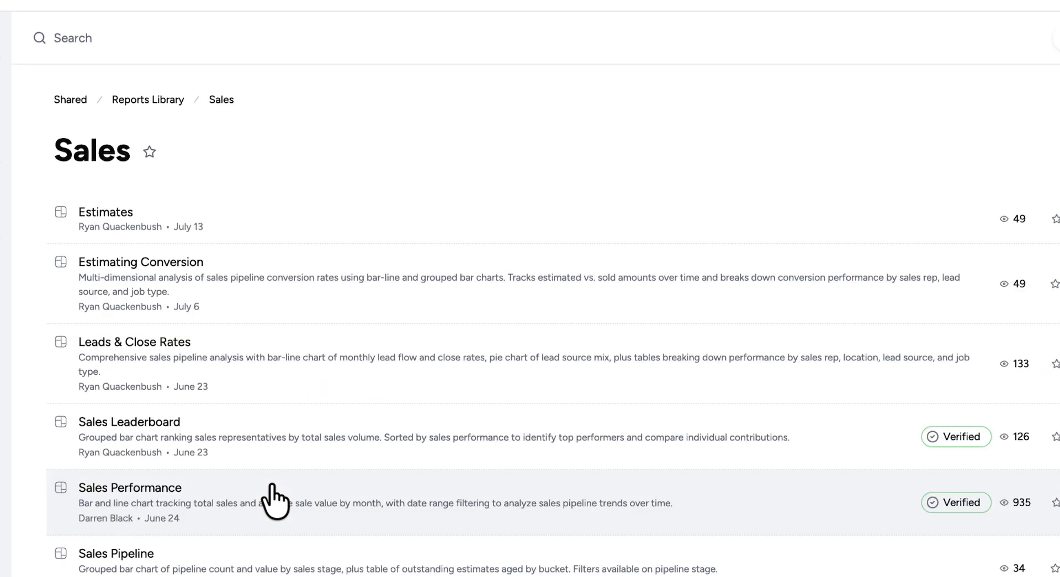
pyautogui.scroll(-1, 274, 500)
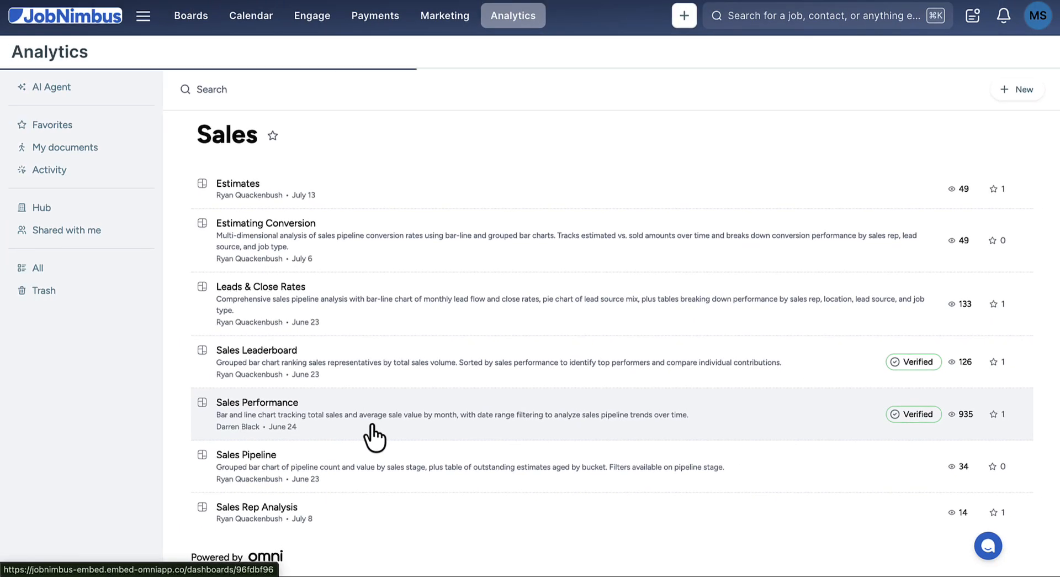
pyautogui.click(372, 426)
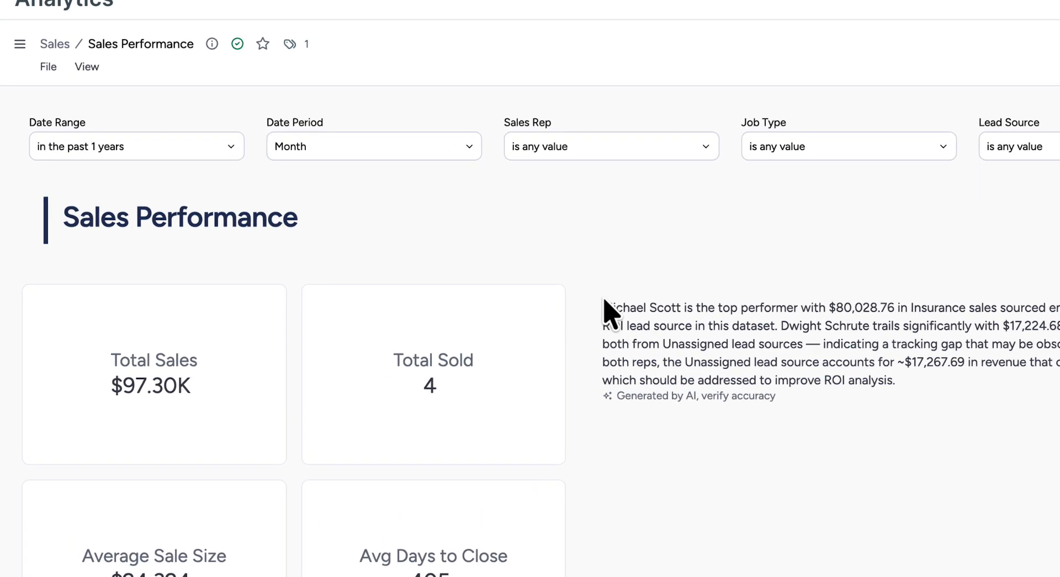
# - Filter the dashboard to only the sales rep named as trailing in the AI summary
pyautogui.click(714, 156)
pyautogui.click(692, 200)
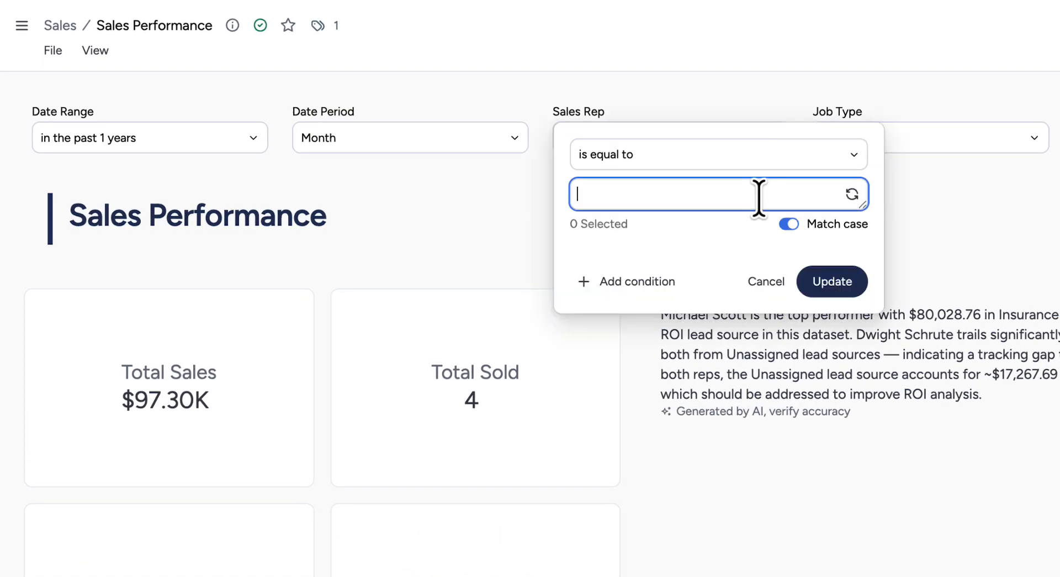
pyautogui.click(611, 308)
pyautogui.click(877, 149)
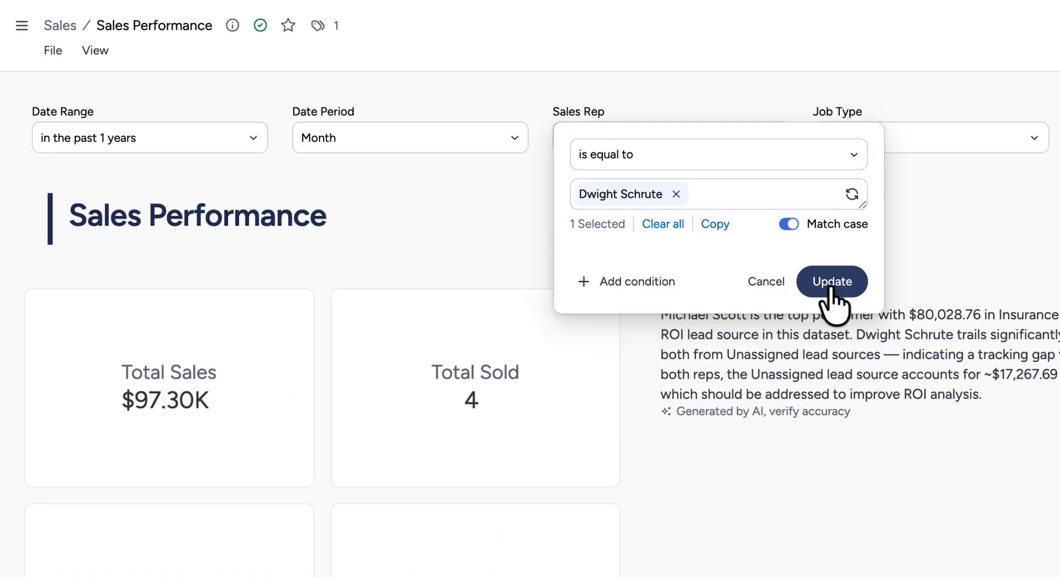
pyautogui.click(833, 289)
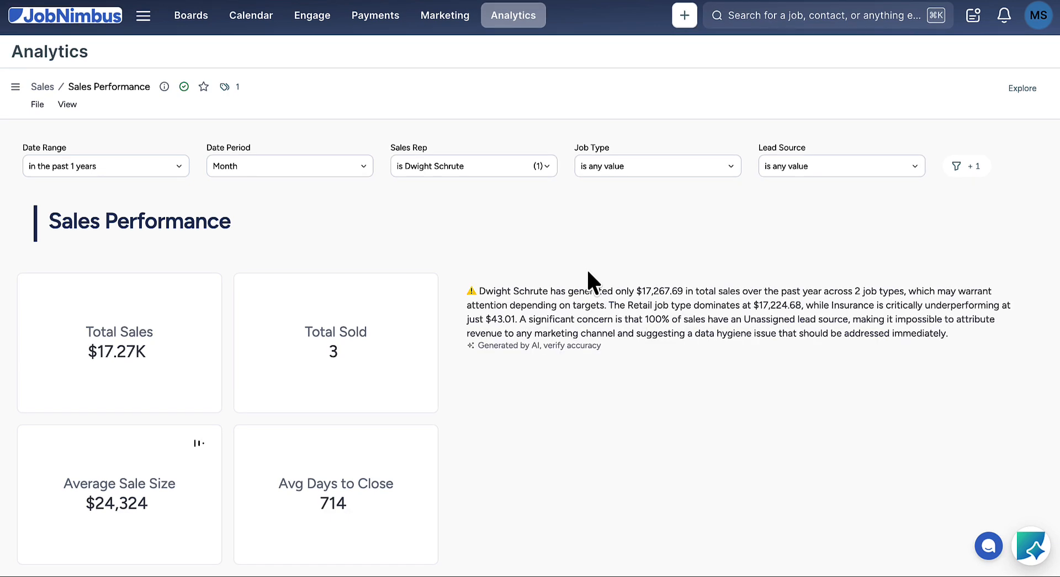
# - Reset the Sales Performance dashboard to its default filters
pyautogui.click(68, 104)
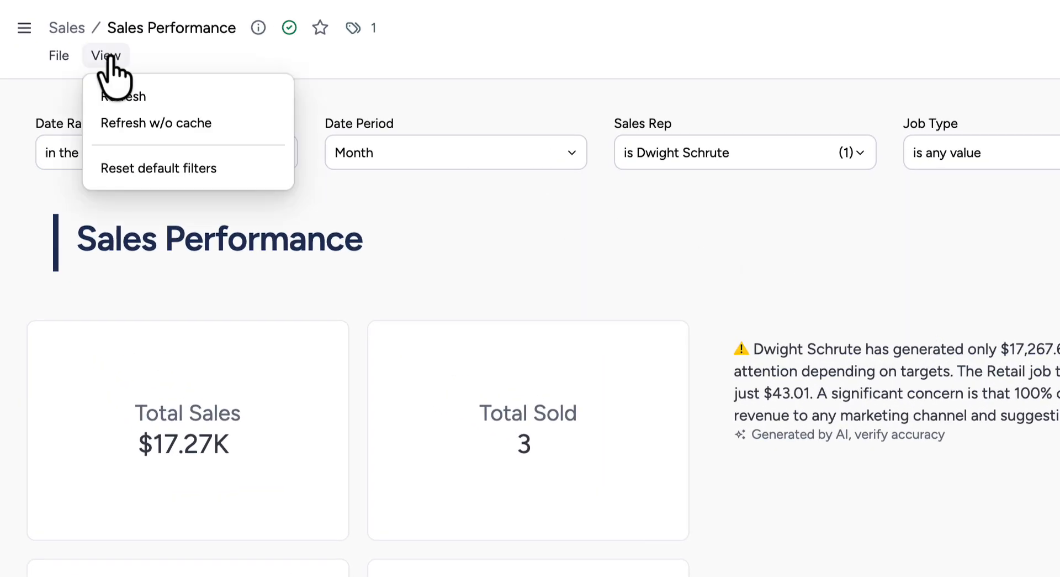
pyautogui.click(133, 168)
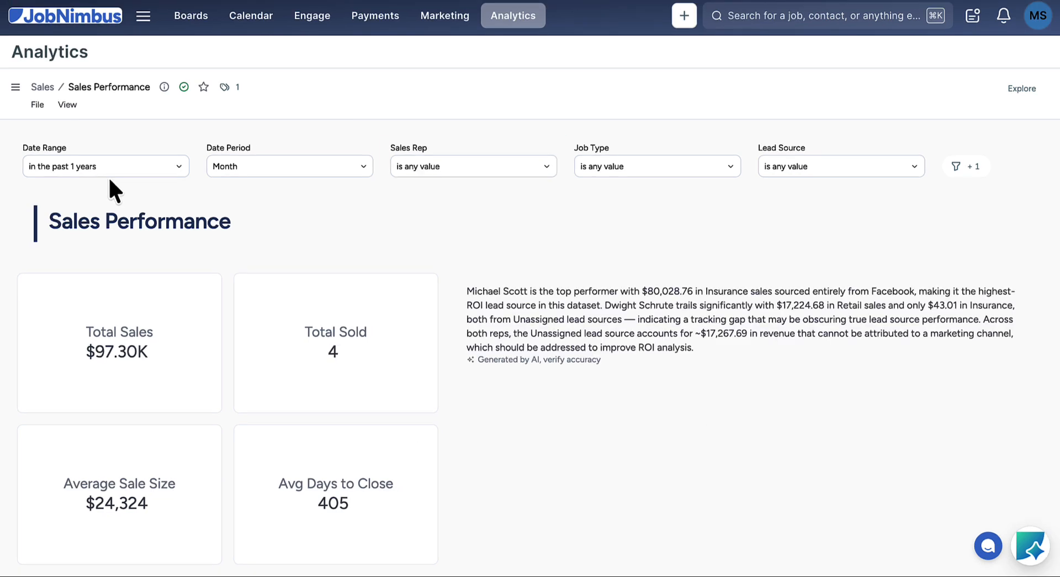
# - View the Average Sale Size drill-down for April 2026 in the Sales Trend by Month chart, closing the detail table after viewing
pyautogui.scroll(-8, 109, 180)
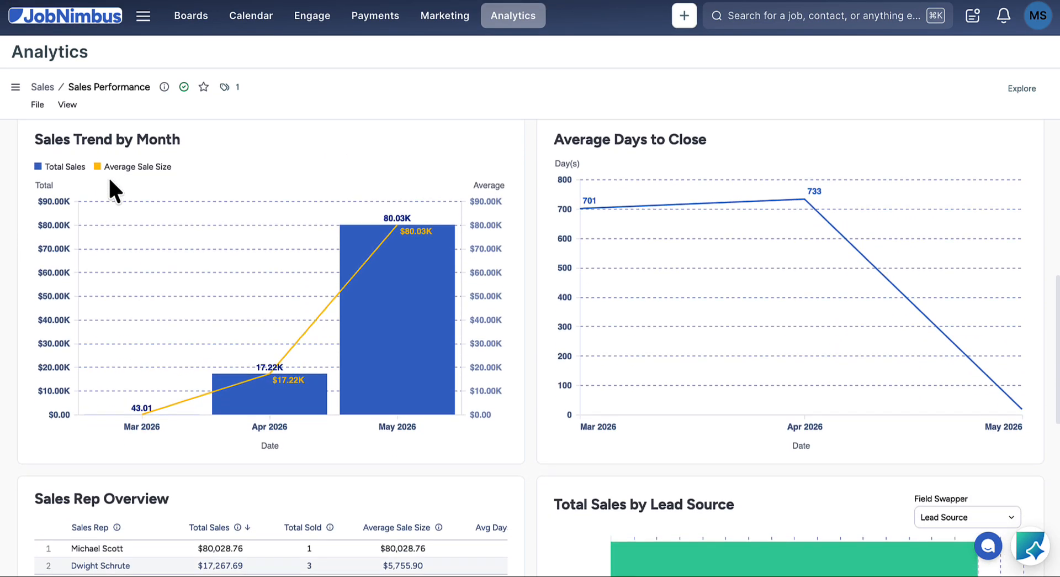
pyautogui.click(270, 374)
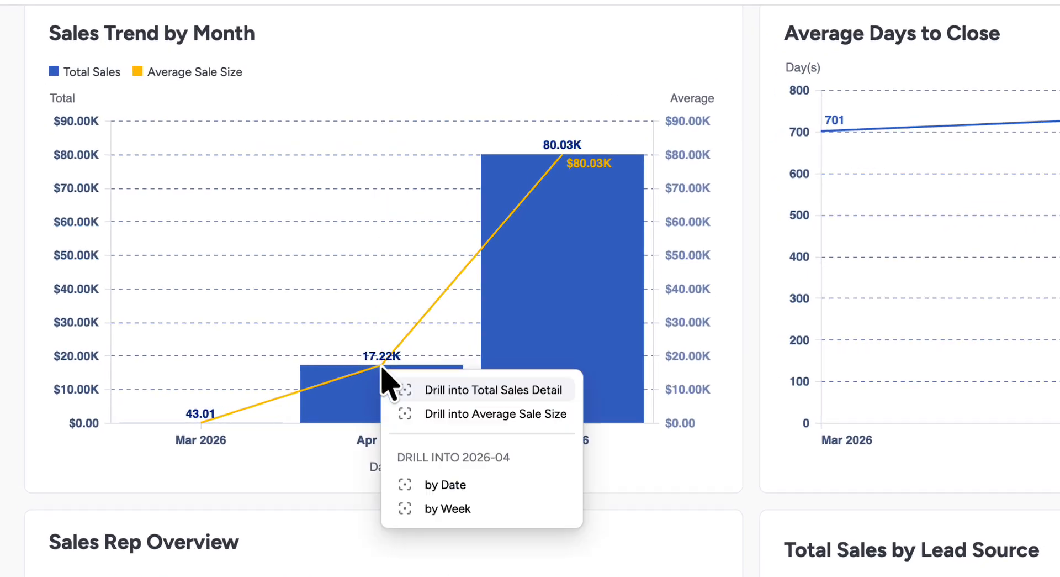
pyautogui.click(403, 411)
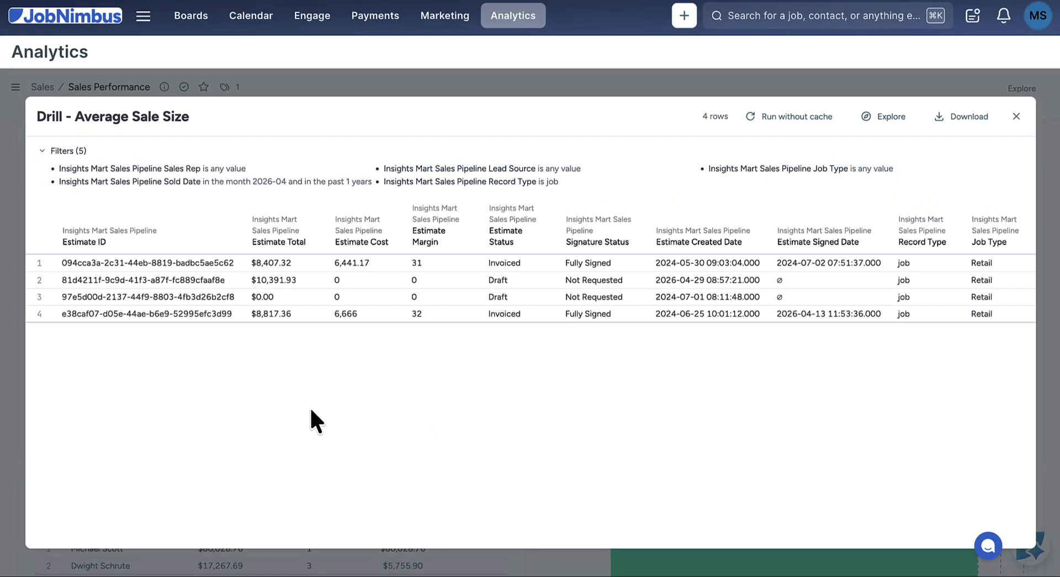
pyautogui.click(1018, 117)
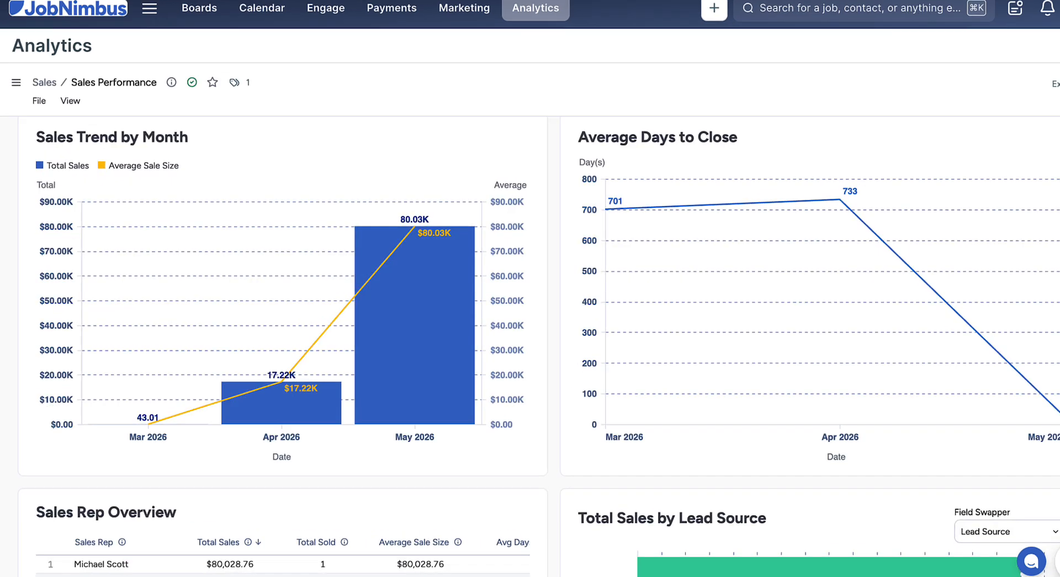
pyautogui.click(702, 155)
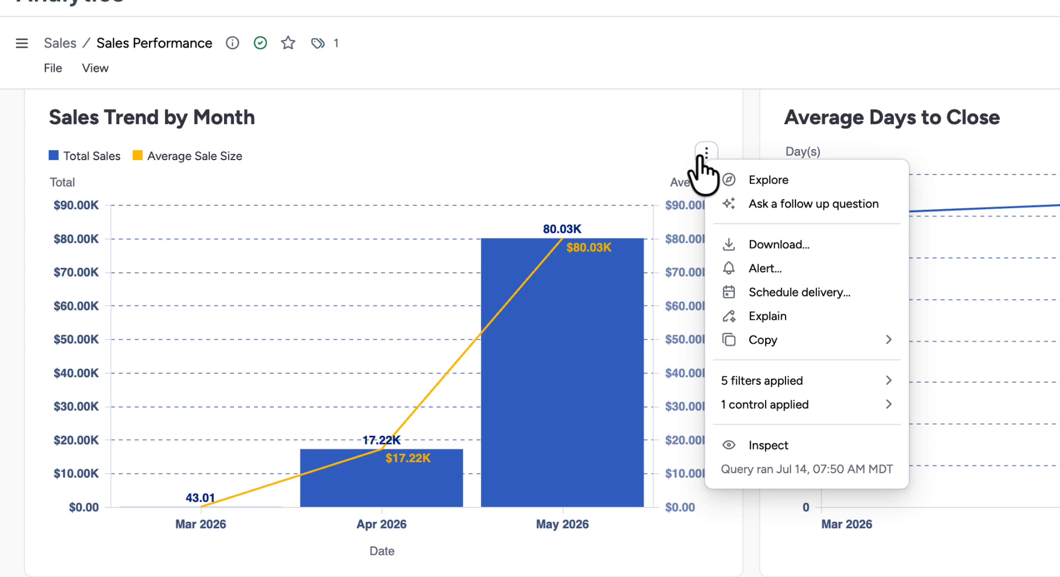
pyautogui.click(53, 68)
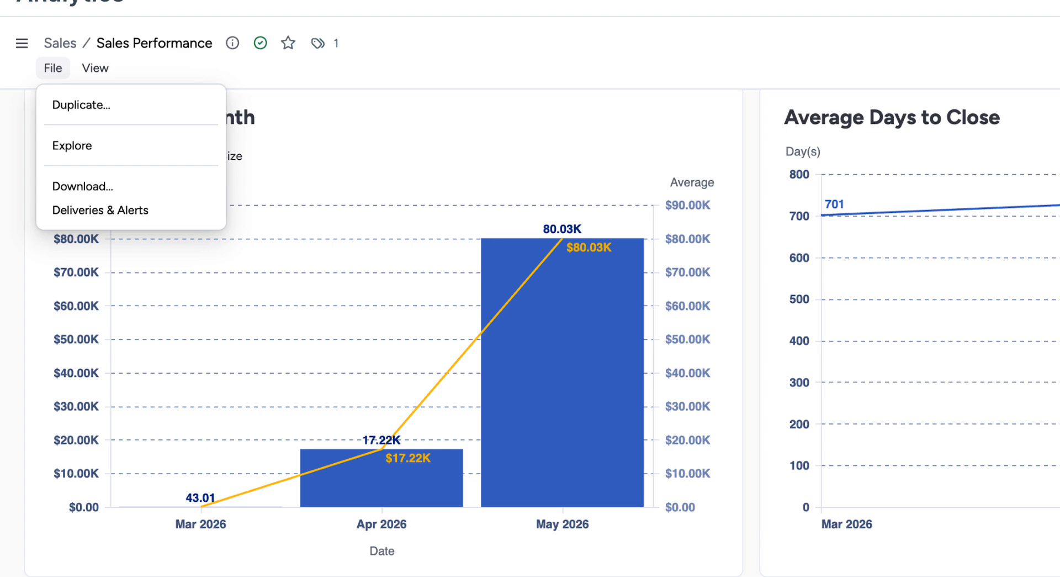
pyautogui.click(41, 71)
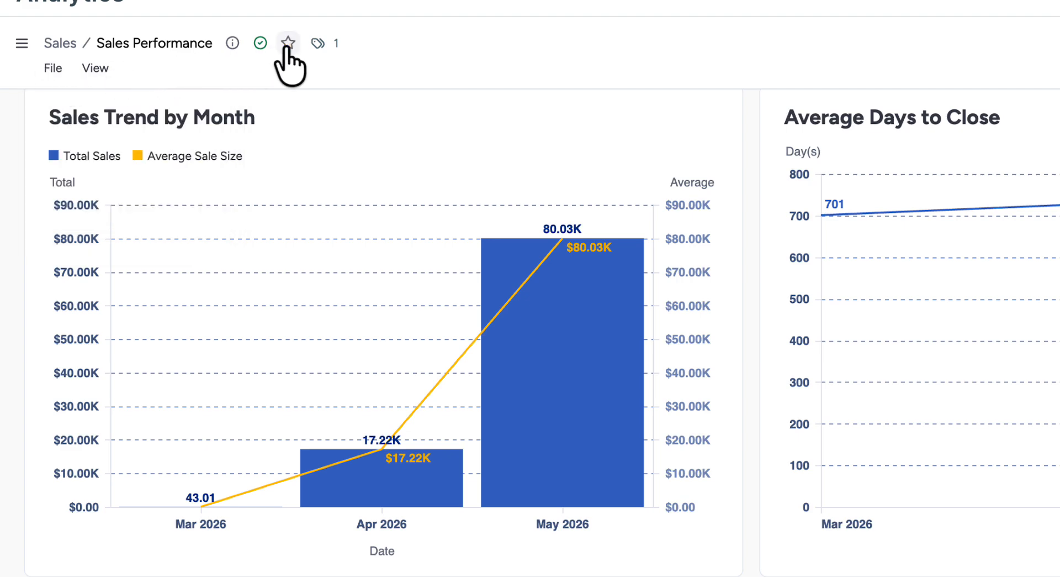
# - Try marking the Sales Performance dashboard as a favorite
pyautogui.click(287, 44)
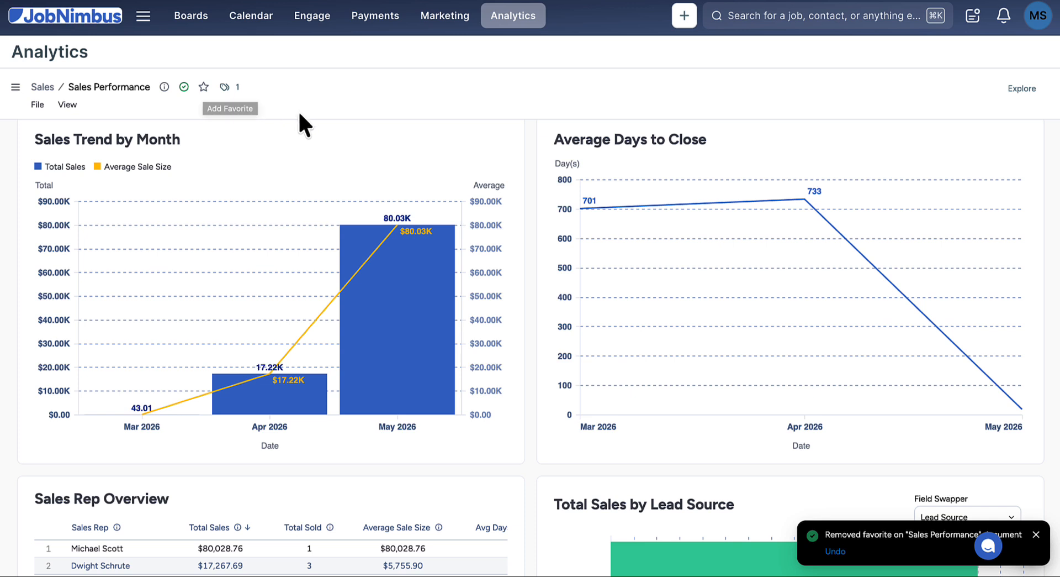
pyautogui.click(12, 87)
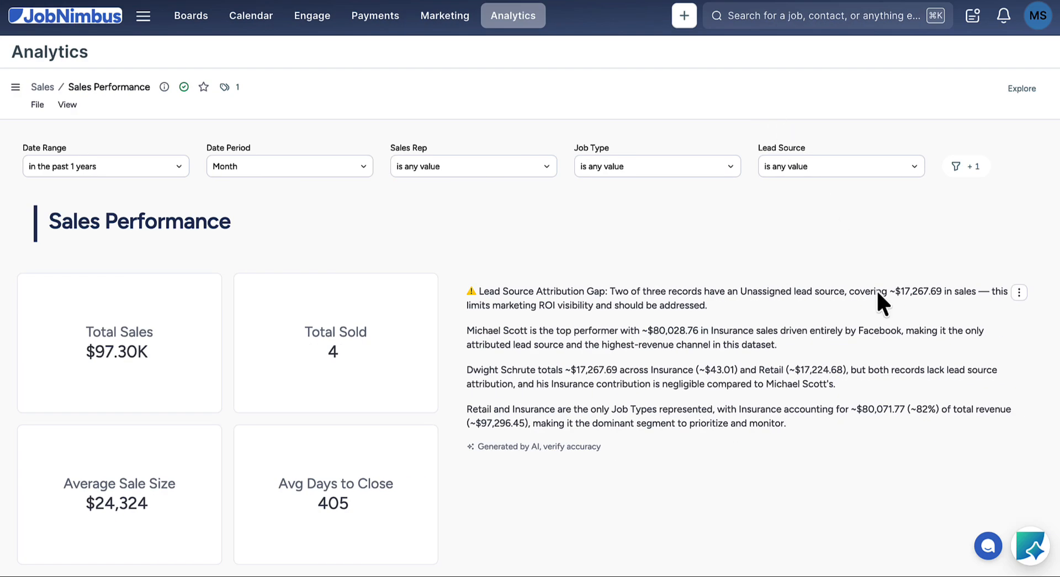
# - Ask the dashboard's AI assistant "Show total sales by sales rep this year vs. last year." and review its answer
pyautogui.click(1027, 546)
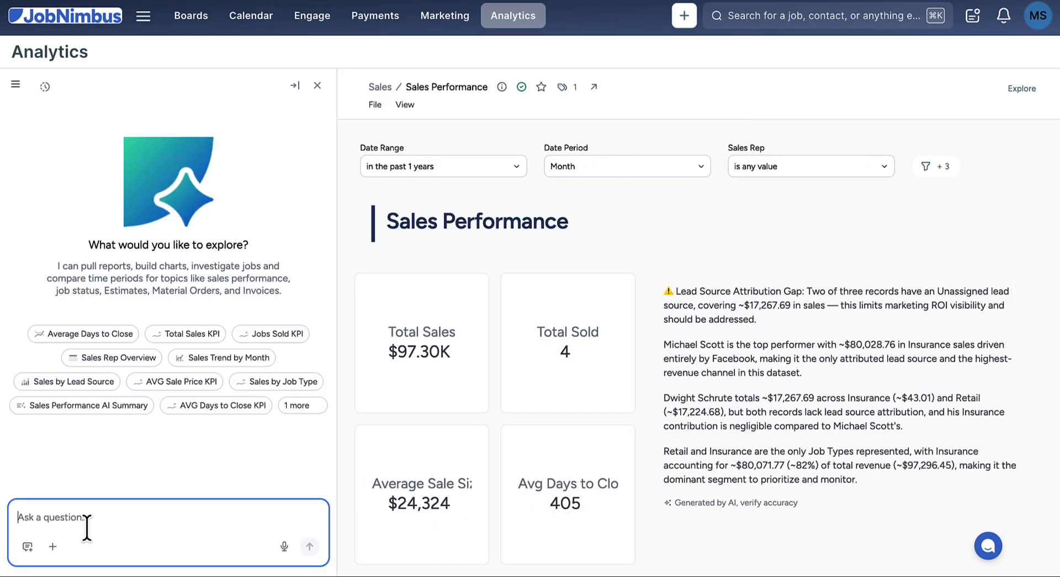
pyautogui.write('Show total sales by sales rep this year vs. last year.')
pyautogui.press('Return')
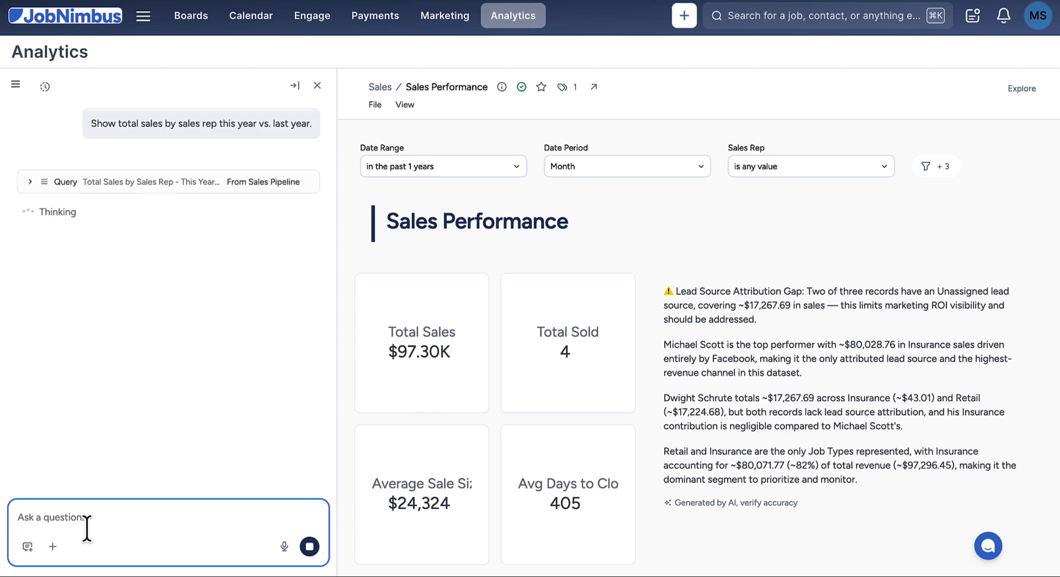
pyautogui.scroll(-4, 11, 481)
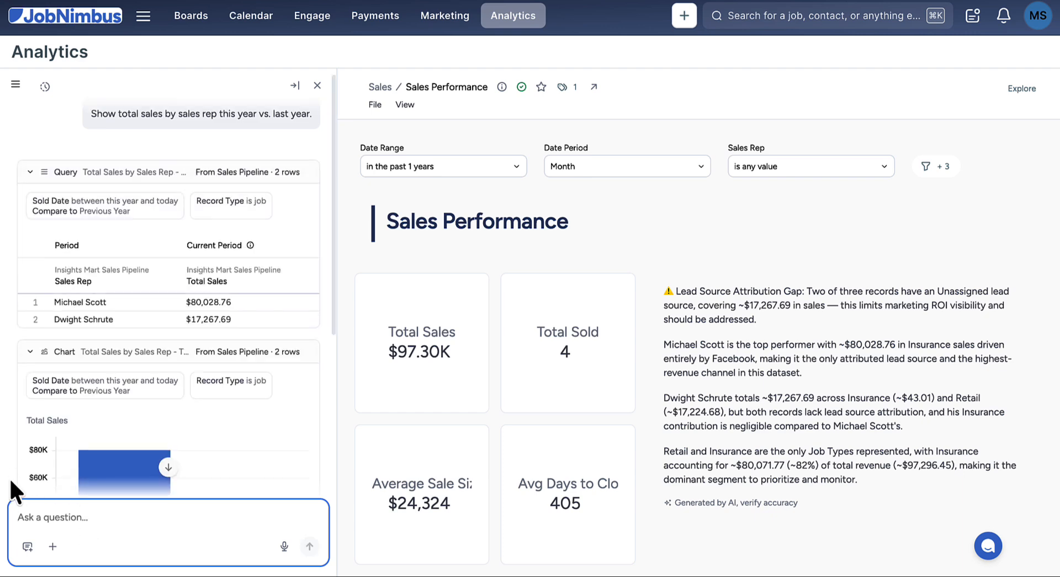
pyautogui.scroll(-4, 9, 477)
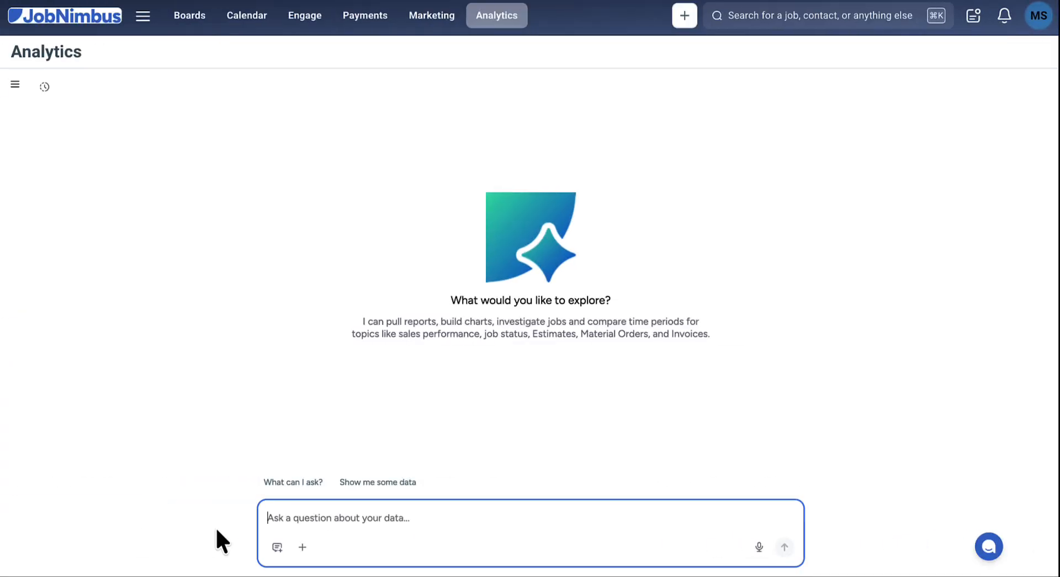
# - Ask the full-page AI Agent "Show jobs that do not have a sales rep assigned"
pyautogui.write('Show jobs that do not have a s')
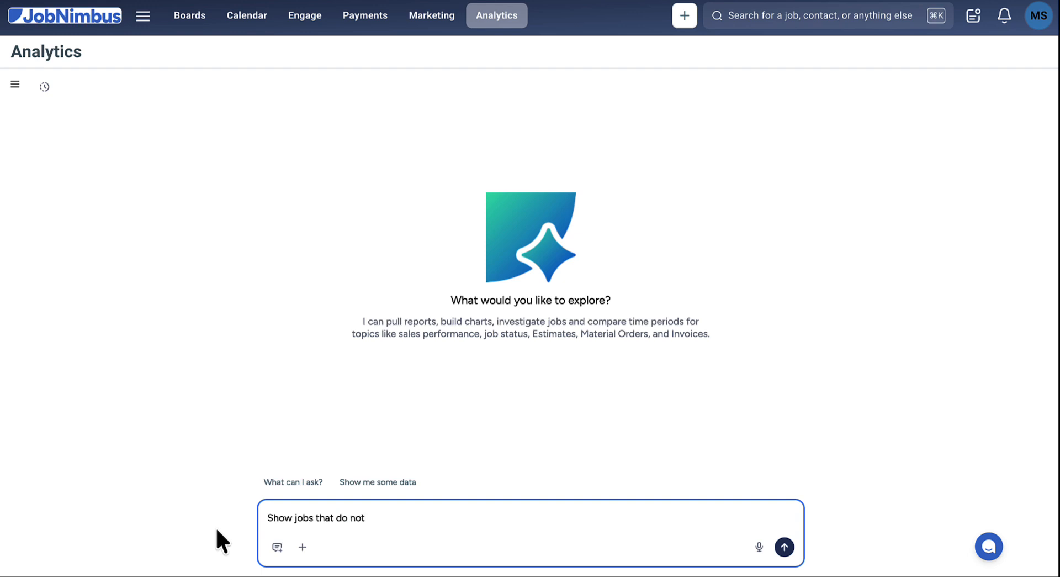
pyautogui.write('ales rep assigned')
pyautogui.press('Return')
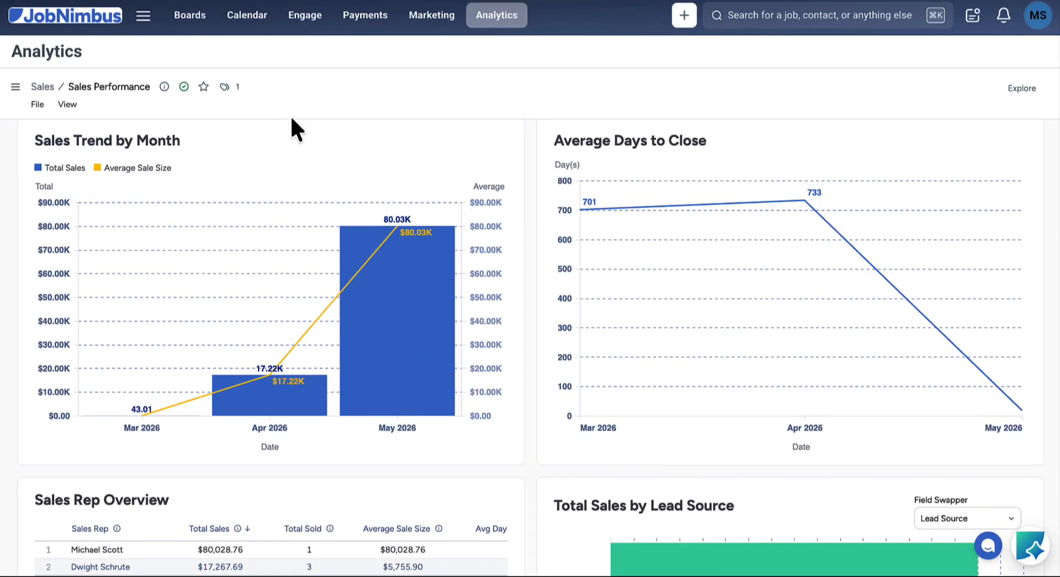
# - Start a new AI Agent chat, ask the suggested question "What can I ask?" and read the answer
pyautogui.click(15, 87)
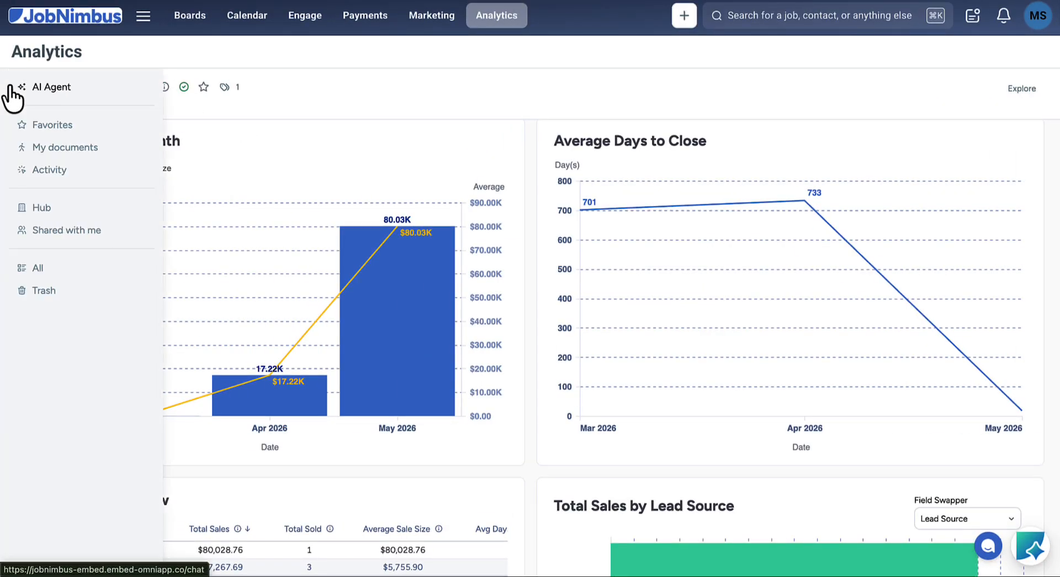
pyautogui.click(61, 90)
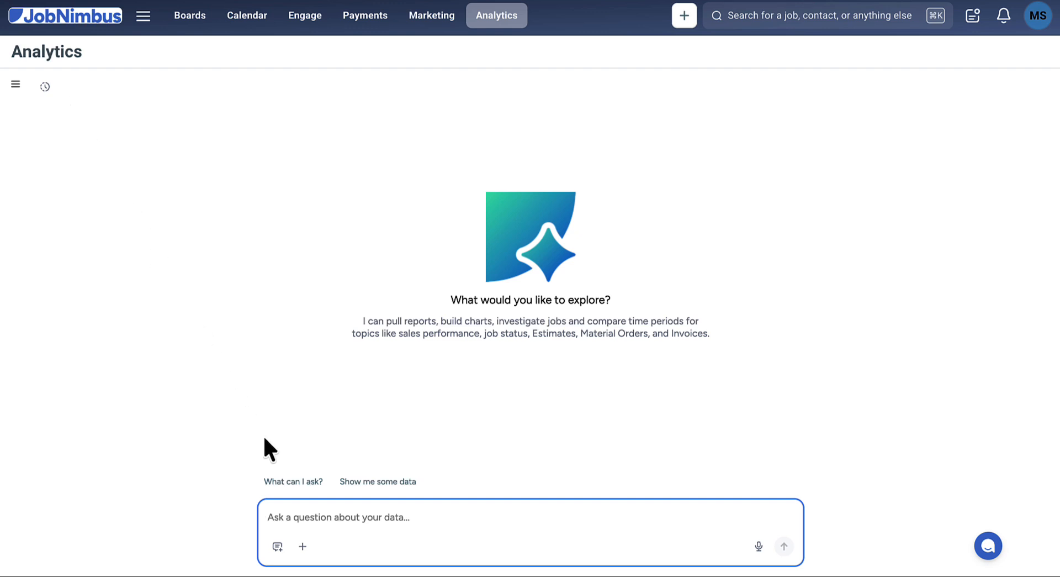
pyautogui.click(293, 481)
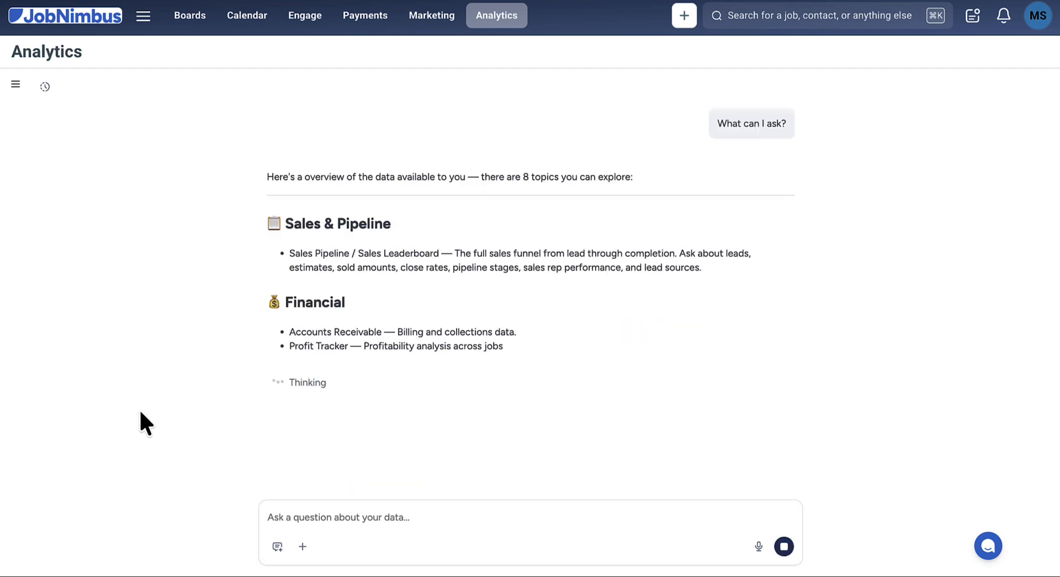
pyautogui.scroll(-3, 697, 345)
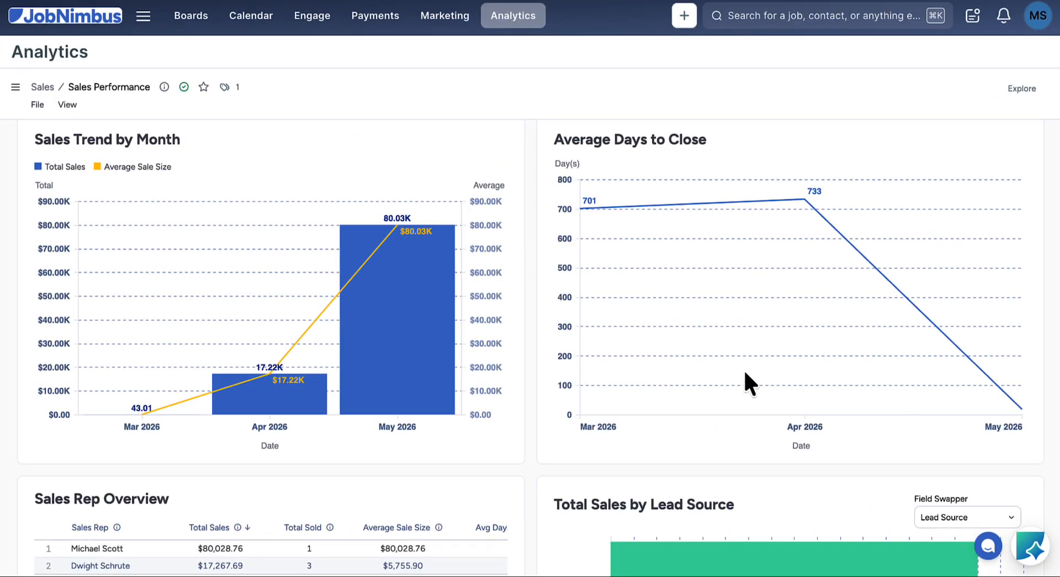
# - Ask the AI assistant on the dashboard "Show me YTD sales by lead source." and close the chat after the answer
pyautogui.click(1033, 548)
pyautogui.write('Show me YTD sales by lead source.')
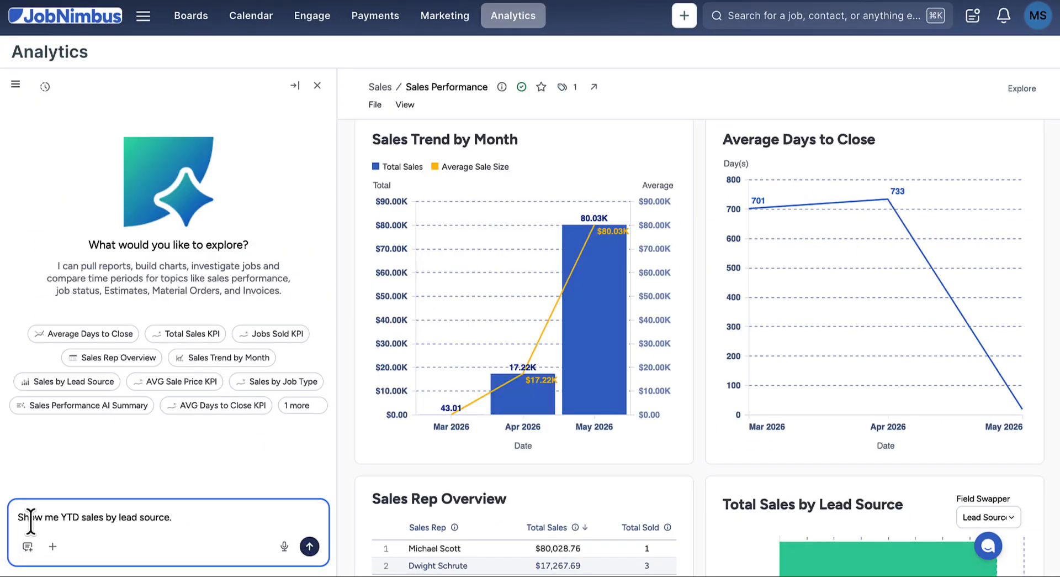
pyautogui.press('Return')
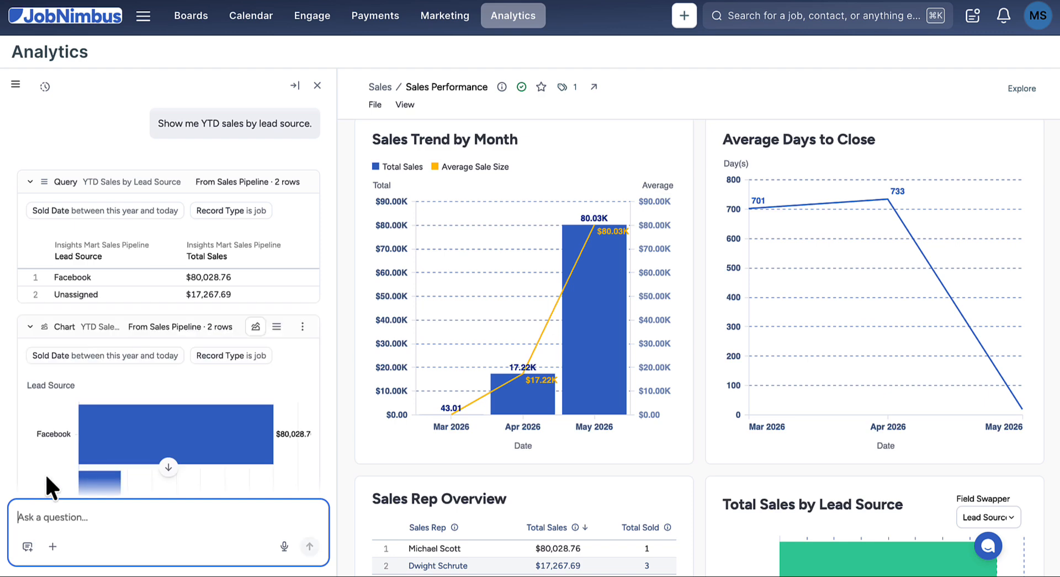
pyautogui.click(317, 86)
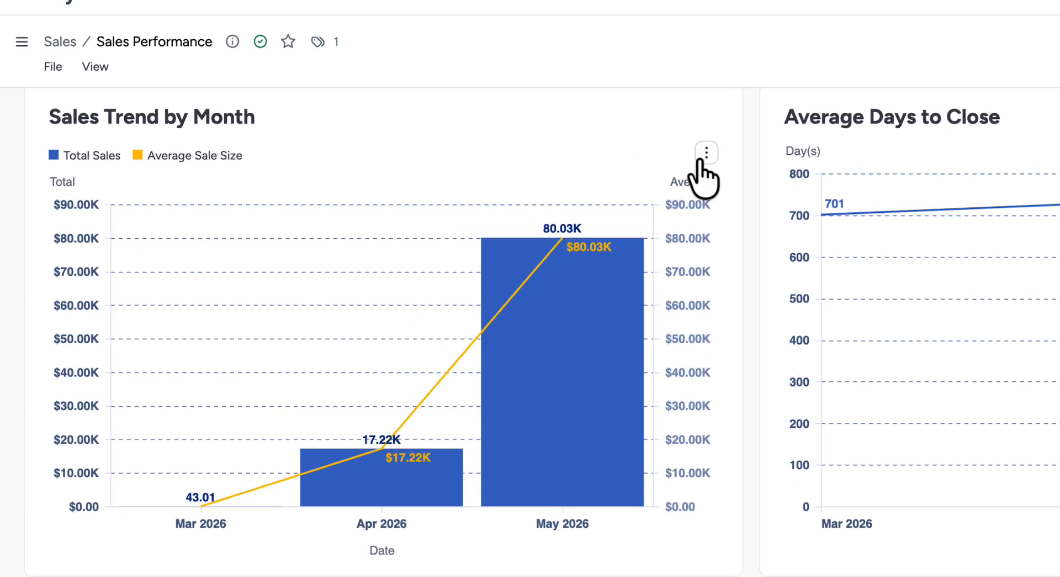
# - Request an AI explanation of the Sales Trend by Month chart with the May 2026 peak circled
pyautogui.click(499, 165)
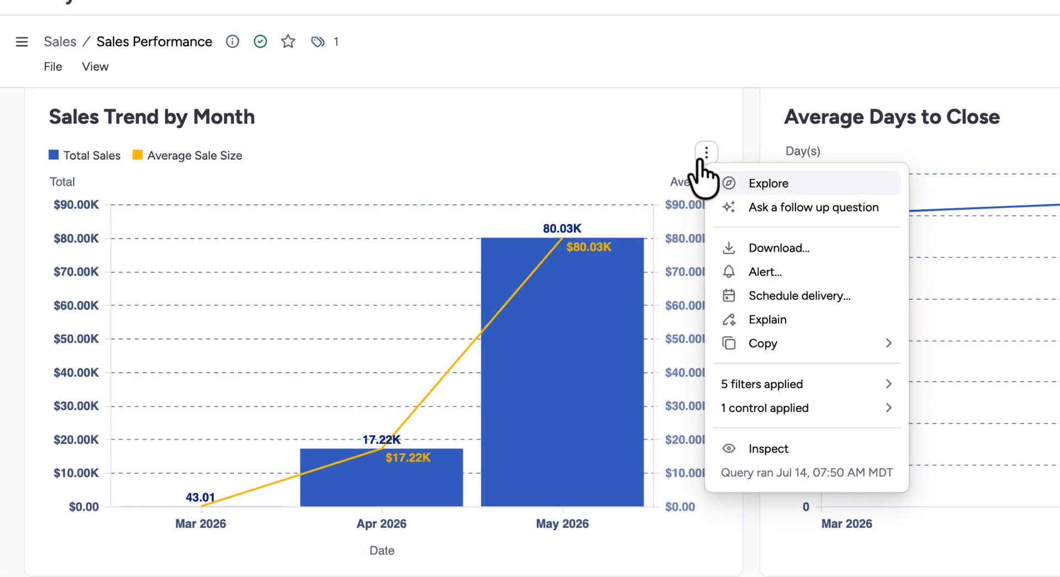
pyautogui.click(754, 319)
pyautogui.moveTo(577, 202)
pyautogui.mouseDown()
pyautogui.moveTo(525, 245)
pyautogui.moveTo(613, 221)
pyautogui.moveTo(576, 202)
pyautogui.mouseUp()
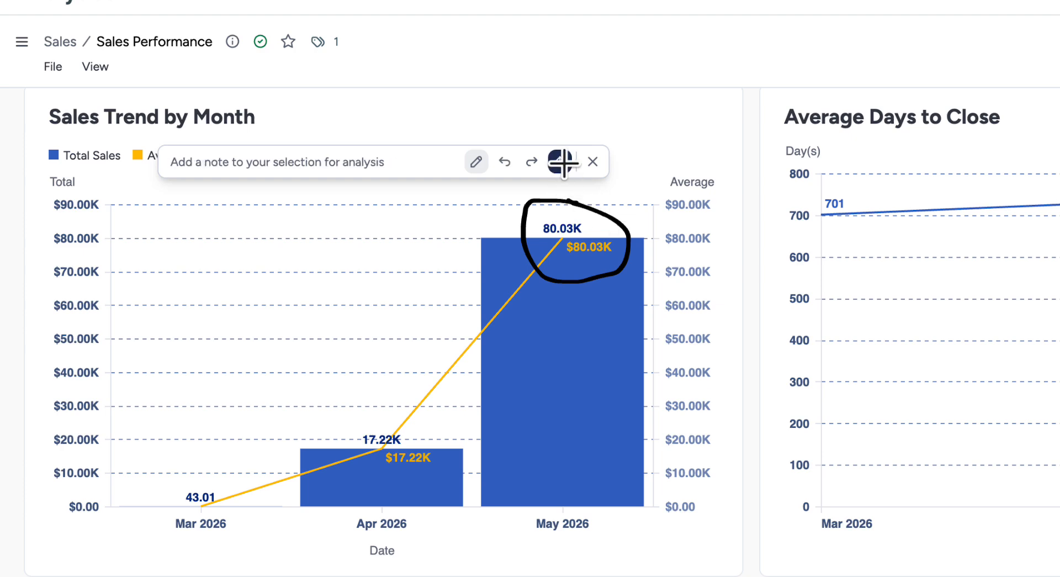
pyautogui.click(559, 162)
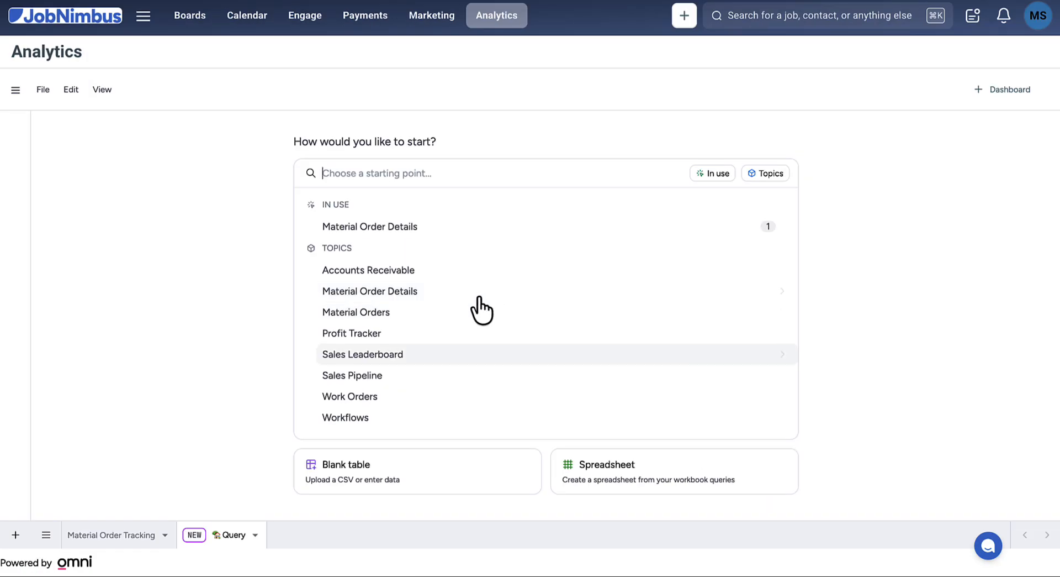
# - Choose the Work Orders topic as the starting point for the new query
pyautogui.click(441, 396)
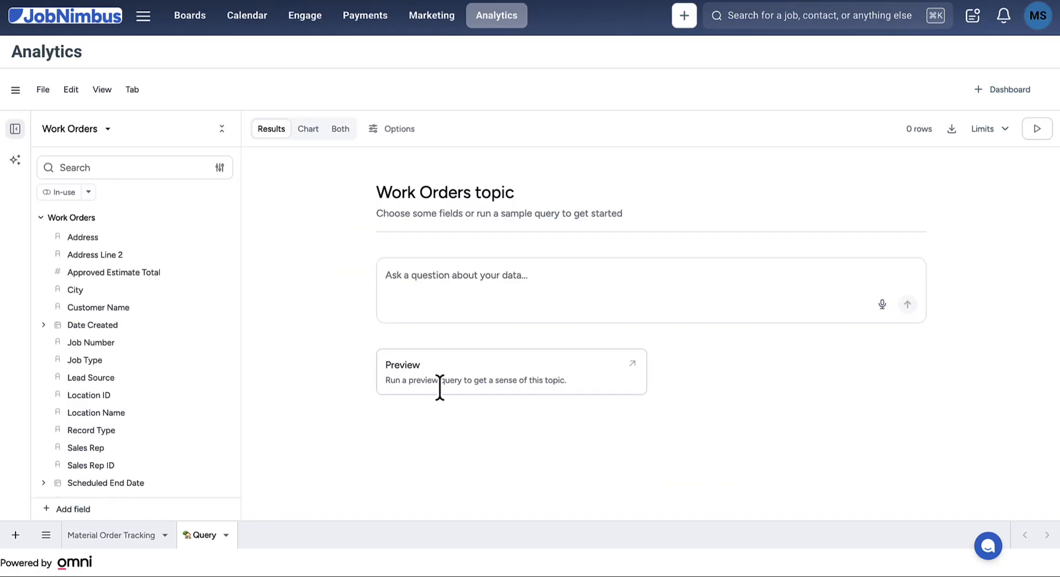
# - Ask the AI "Create a table to help me track my work orders" in the Work Orders query and close the chat
pyautogui.click(412, 276)
pyautogui.write('ck my work orders')
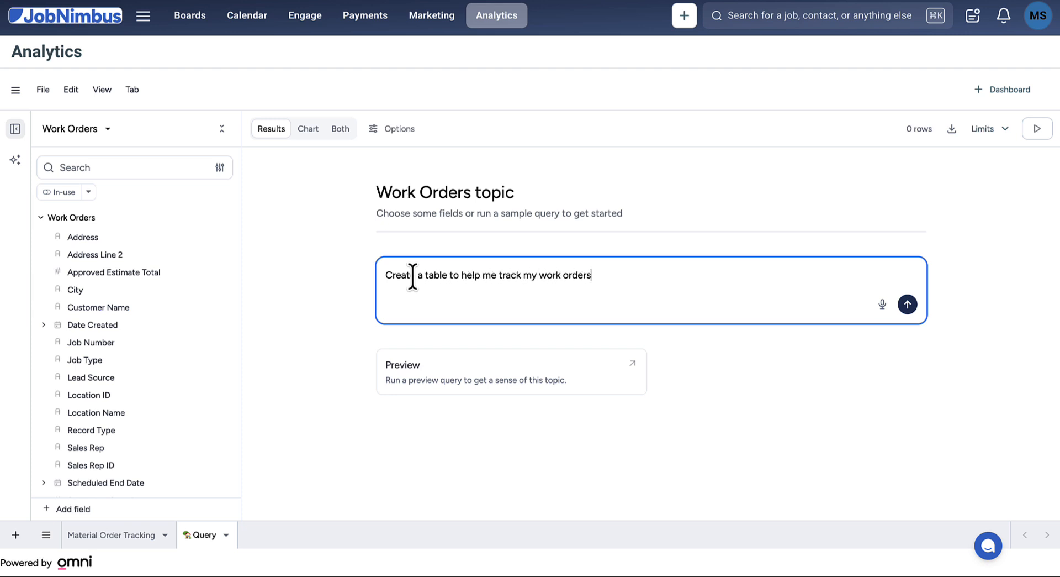
pyautogui.press('Return')
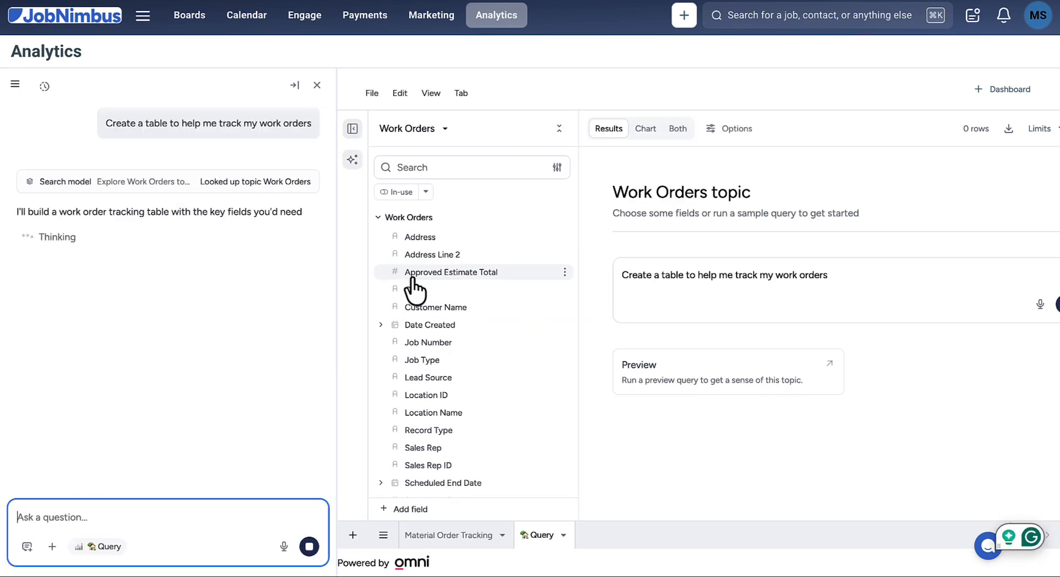
pyautogui.click(316, 84)
# - Rename the query Work Order Tracking and save the workbook as a dashboard named Material & Work Order Operations in My documents
pyautogui.click(225, 534)
pyautogui.click(249, 513)
pyautogui.write('Wo')
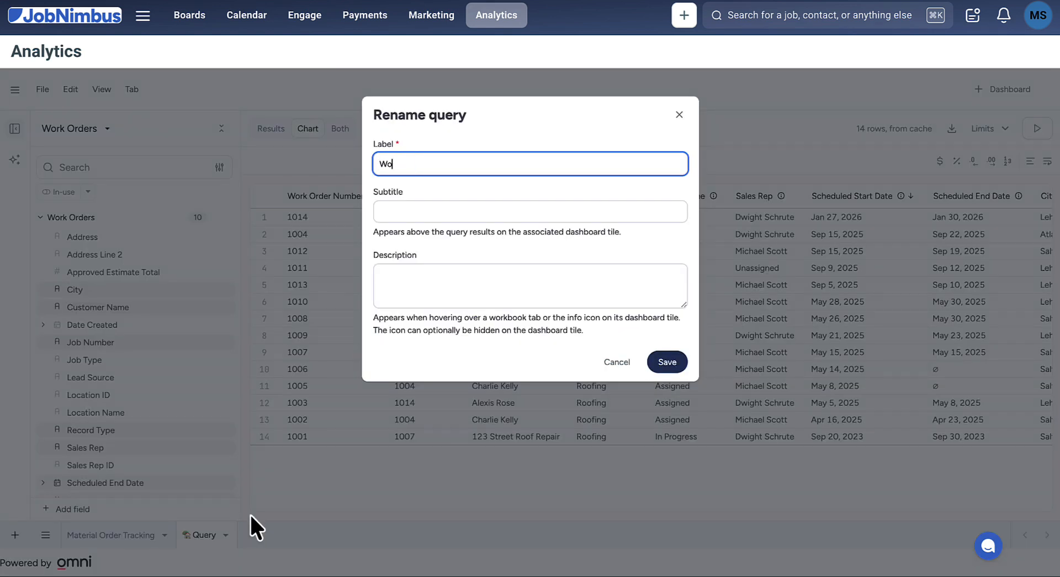
pyautogui.write('rk Order Tracking')
pyautogui.click(668, 361)
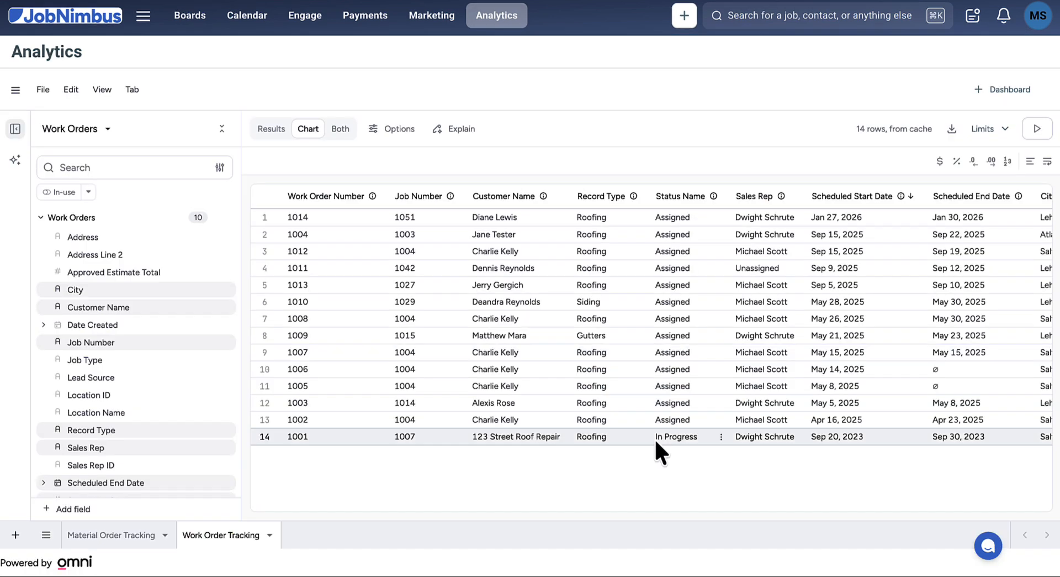
pyautogui.click(1008, 91)
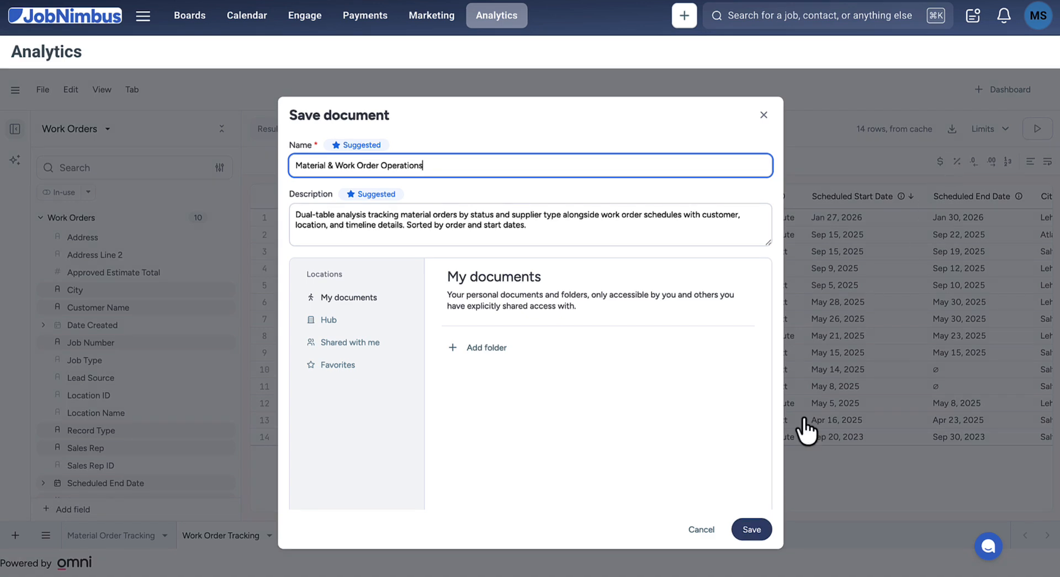
pyautogui.click(746, 529)
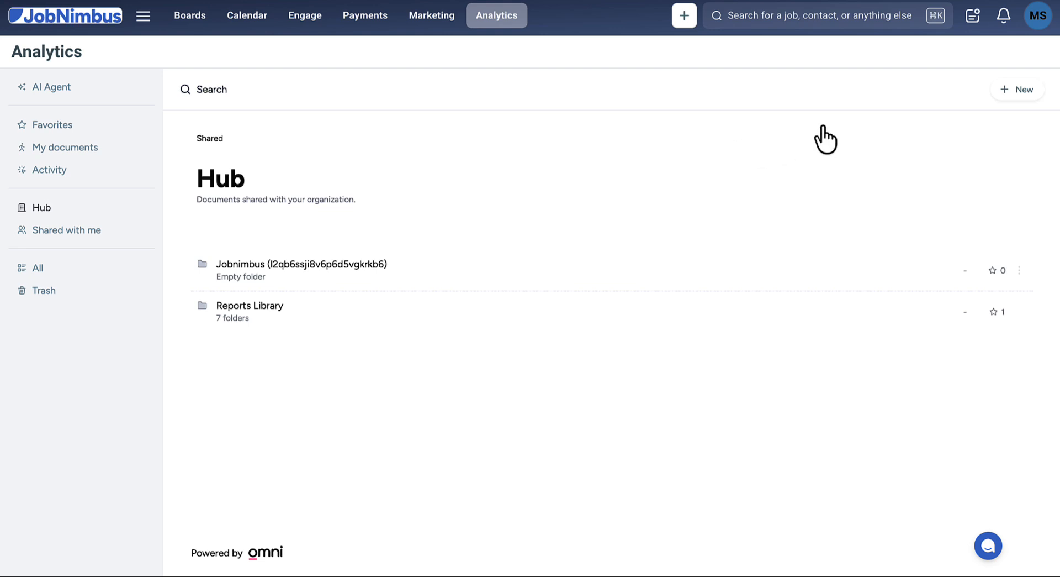
# - Start a new query from the Material Order Details topic and add the Order Date's Date field
pyautogui.click(997, 93)
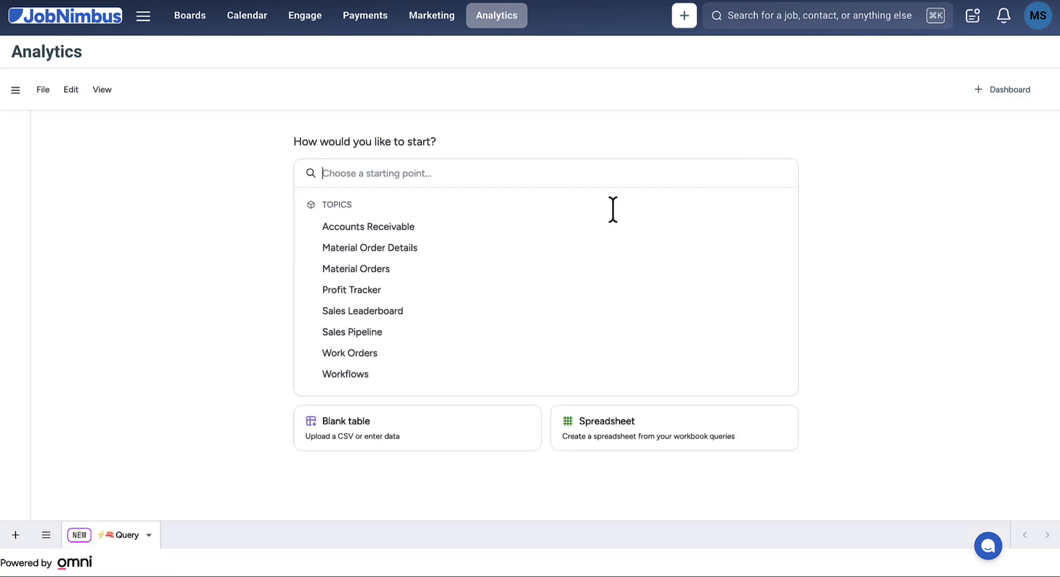
pyautogui.click(537, 243)
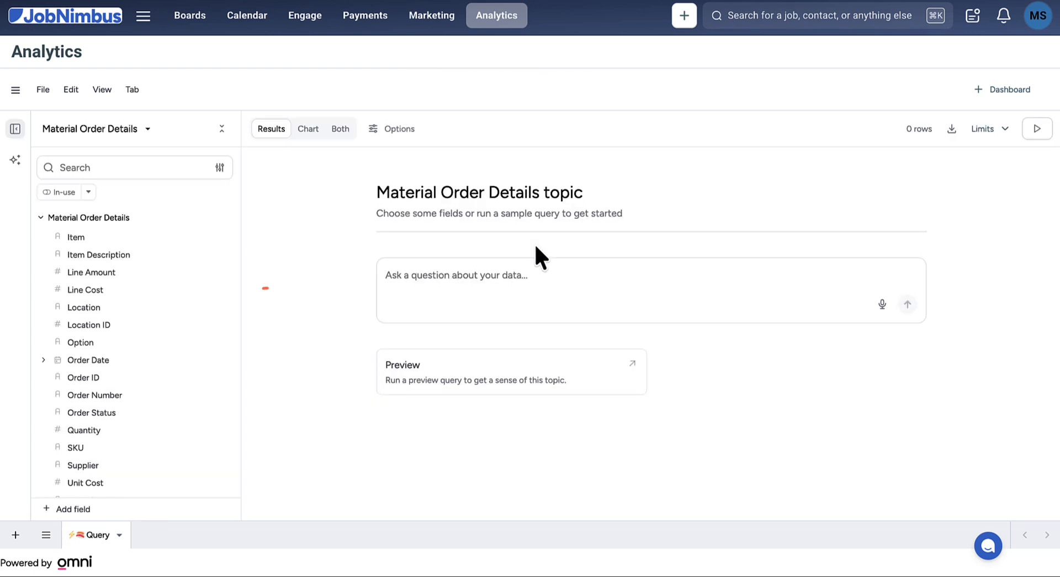
pyautogui.click(162, 359)
pyautogui.click(91, 394)
# - Add the Order Status, Order Number and Supplier fields and make Order Number the first column of the table
pyautogui.scroll(-3, 89, 381)
pyautogui.click(87, 378)
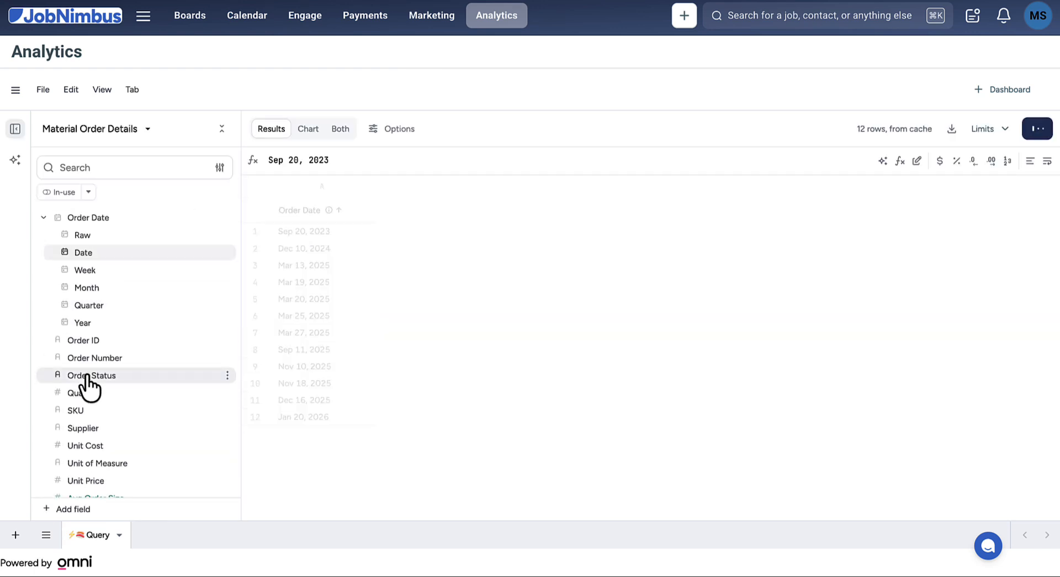
pyautogui.click(84, 359)
pyautogui.scroll(-1, 83, 375)
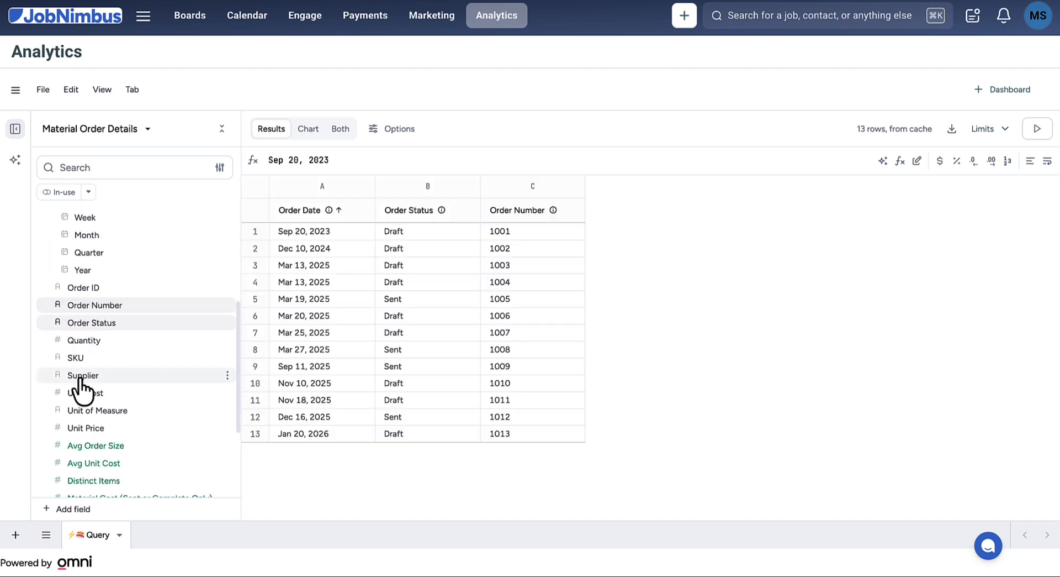
pyautogui.click(83, 376)
pyautogui.moveTo(529, 187); pyautogui.dragTo(318, 187)
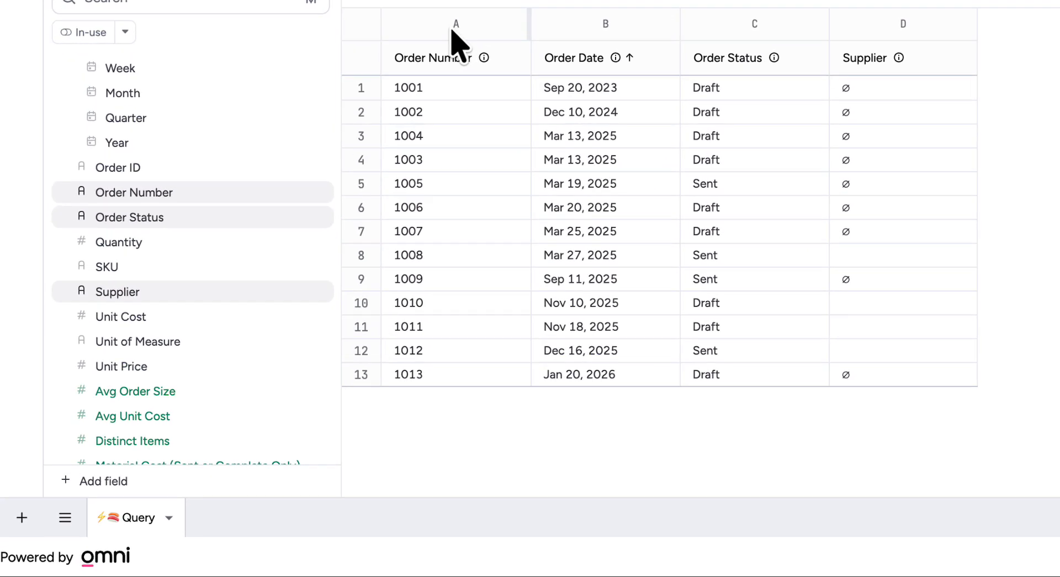
# - Rename the material order query Material Order Tracking
pyautogui.click(169, 517)
pyautogui.click(216, 484)
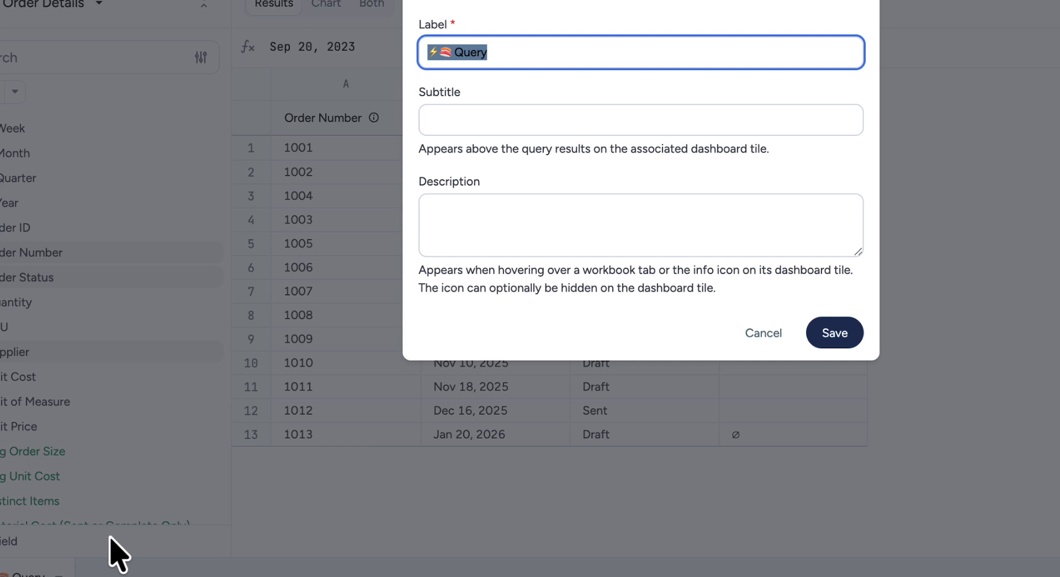
pyautogui.write('Material Order Tracking')
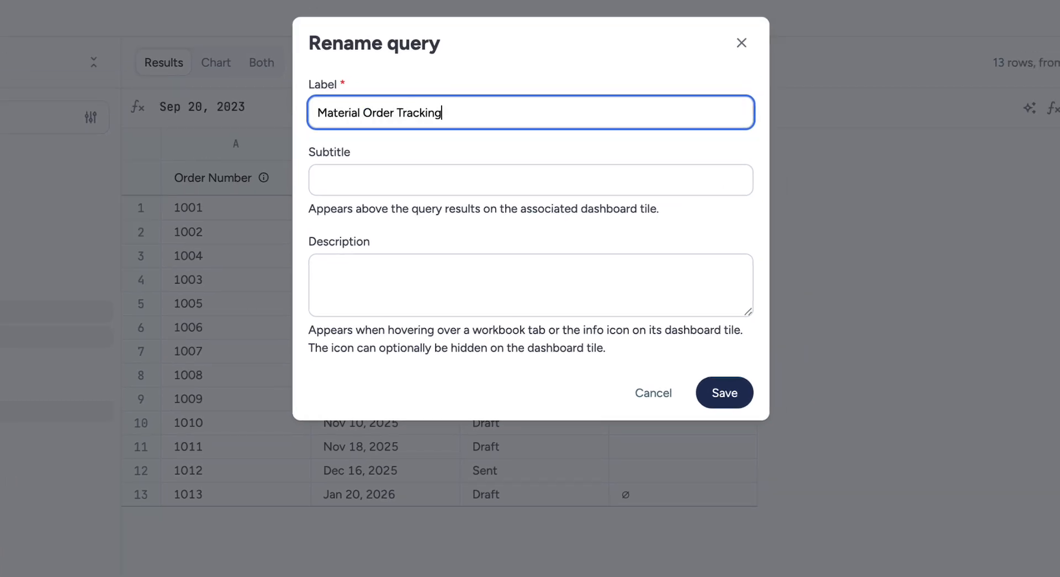
pyautogui.click(719, 397)
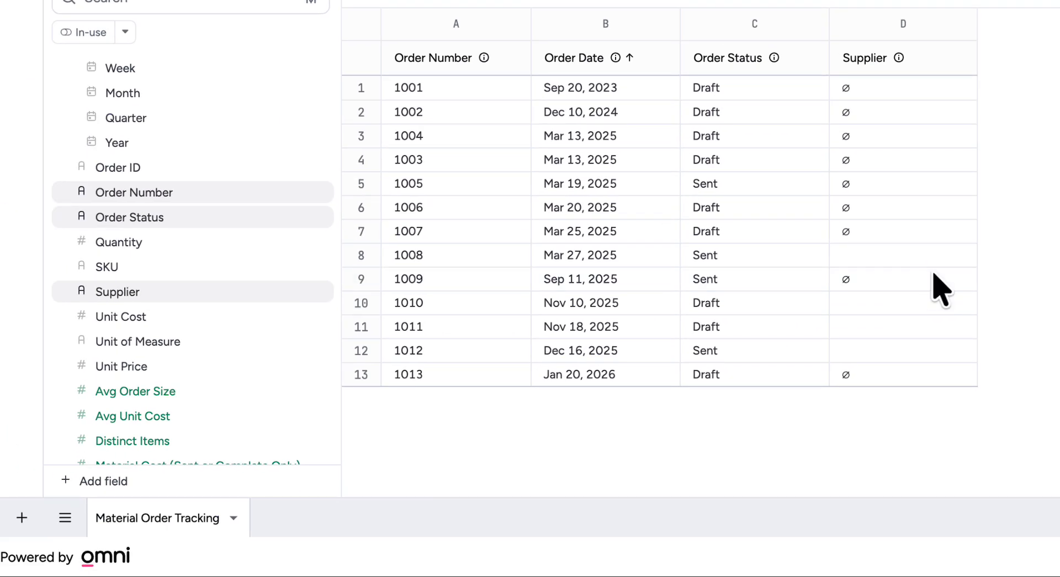
# - Add a second query on the Work Orders topic, ask the AI "Create a table to help me track my work orders" and close the chat
pyautogui.click(22, 518)
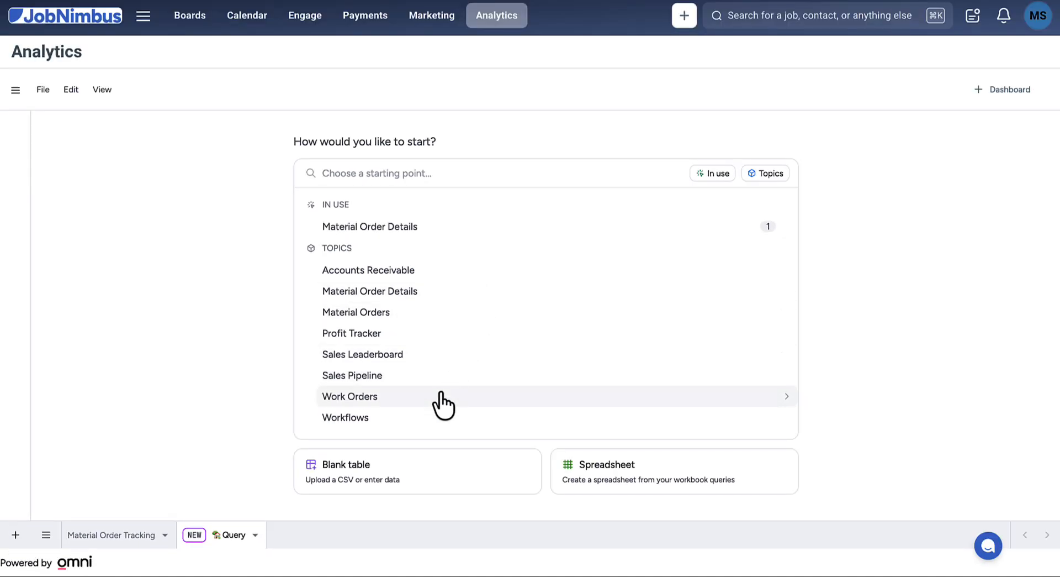
pyautogui.click(440, 398)
pyautogui.click(412, 274)
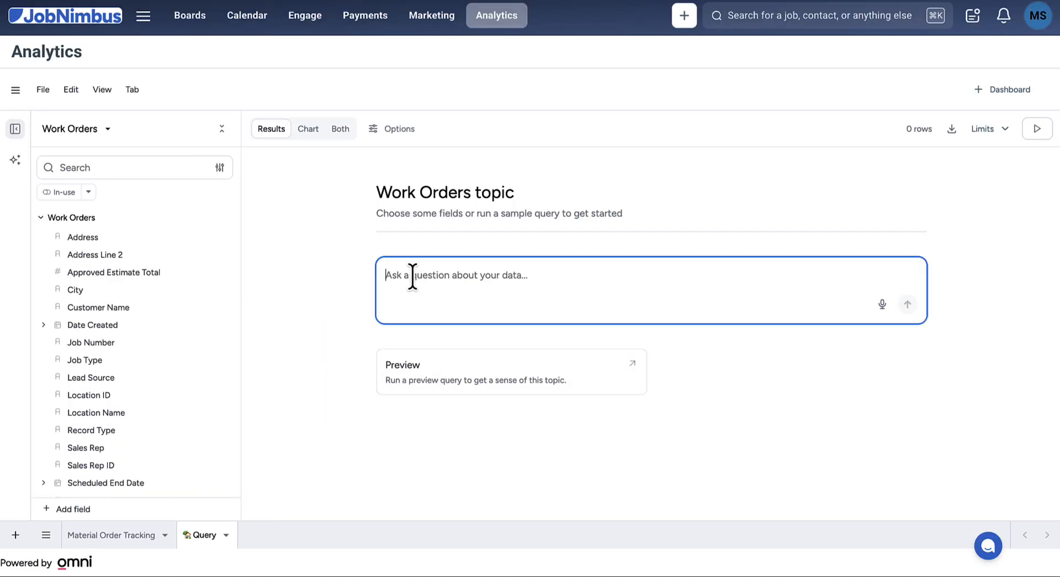
pyautogui.write('Create a table to help me track my work orders')
pyautogui.press('Return')
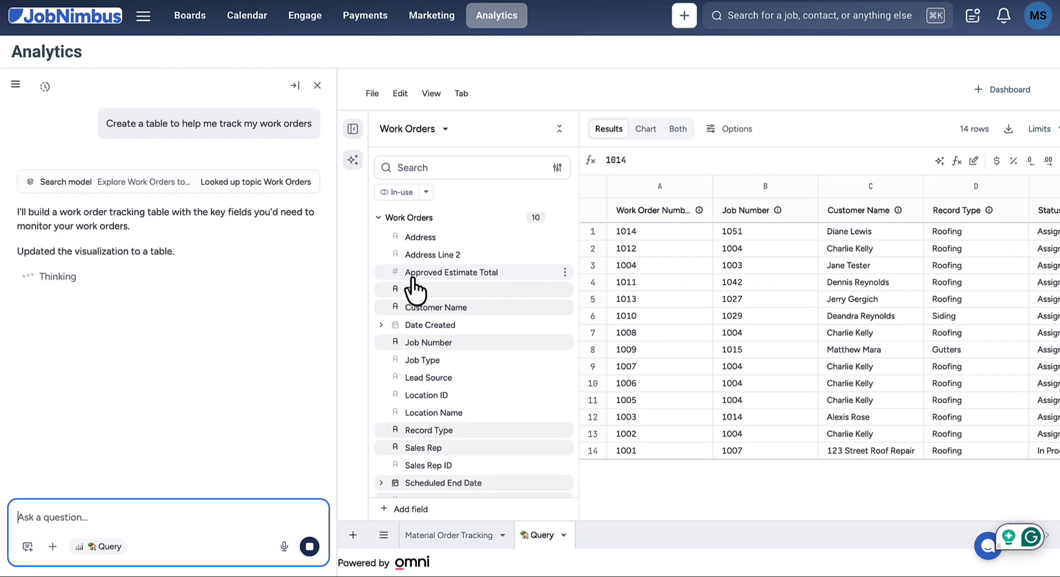
pyautogui.click(317, 85)
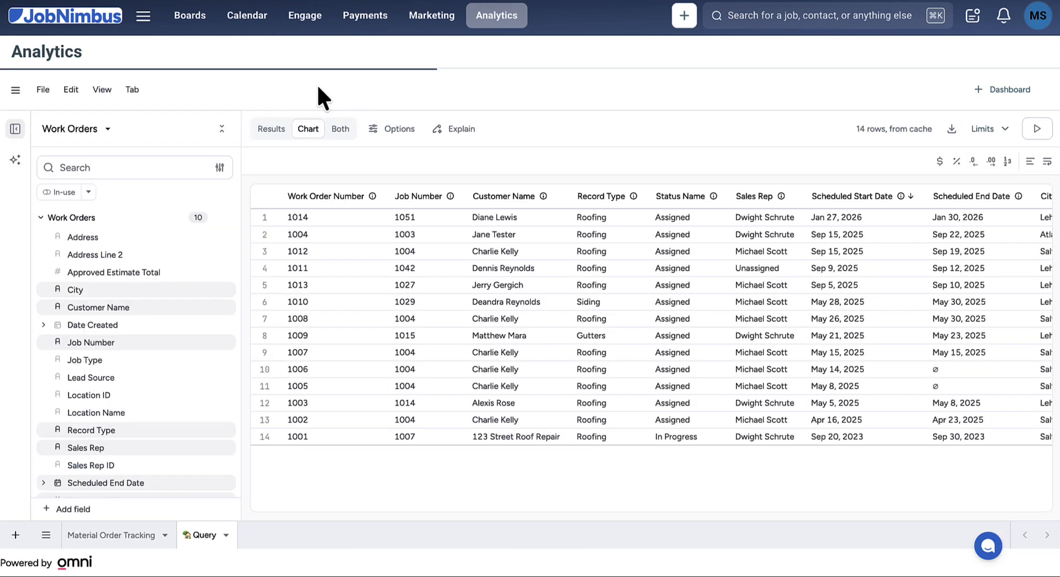
# - Rename the work orders query Work Order Tracking
pyautogui.rightClick(198, 536)
pyautogui.click(251, 511)
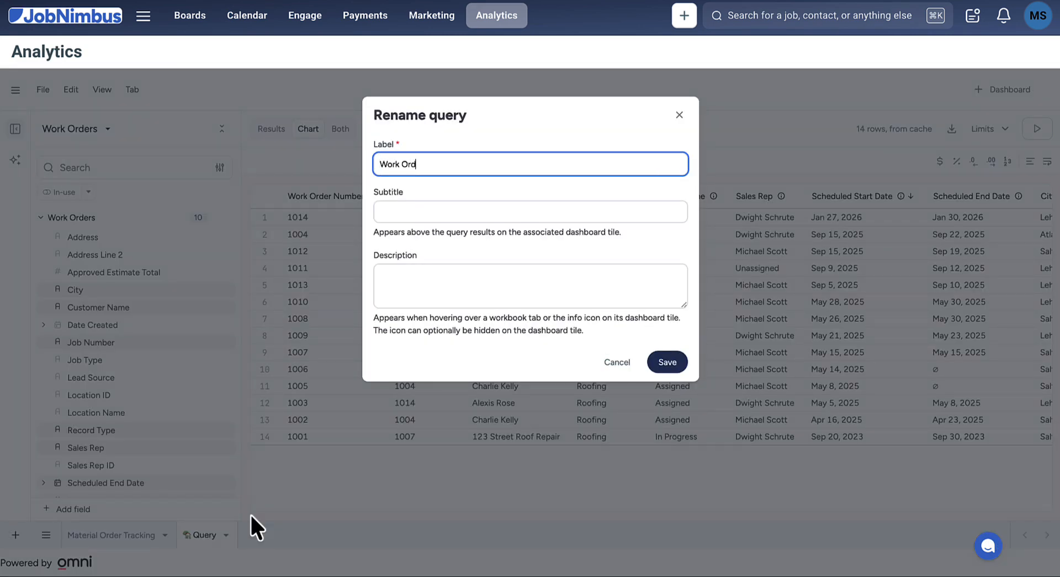
pyautogui.write('Work Order Tracking')
pyautogui.click(657, 362)
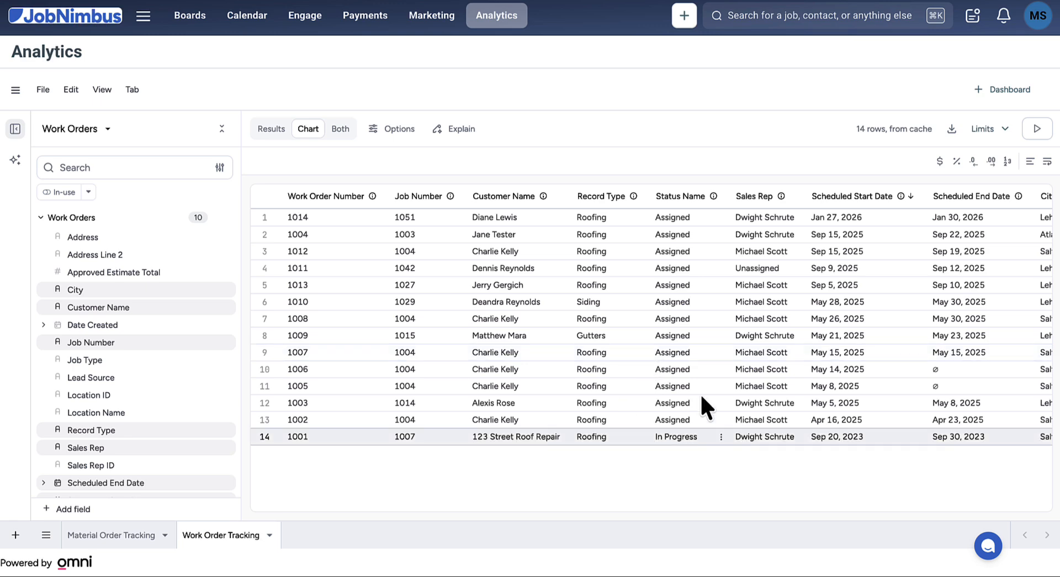
# - Save the workbook as the dashboard Material & Work Order Operations in My documents and place the Work Order Tracking tile before Material Order Tracking
pyautogui.click(1009, 89)
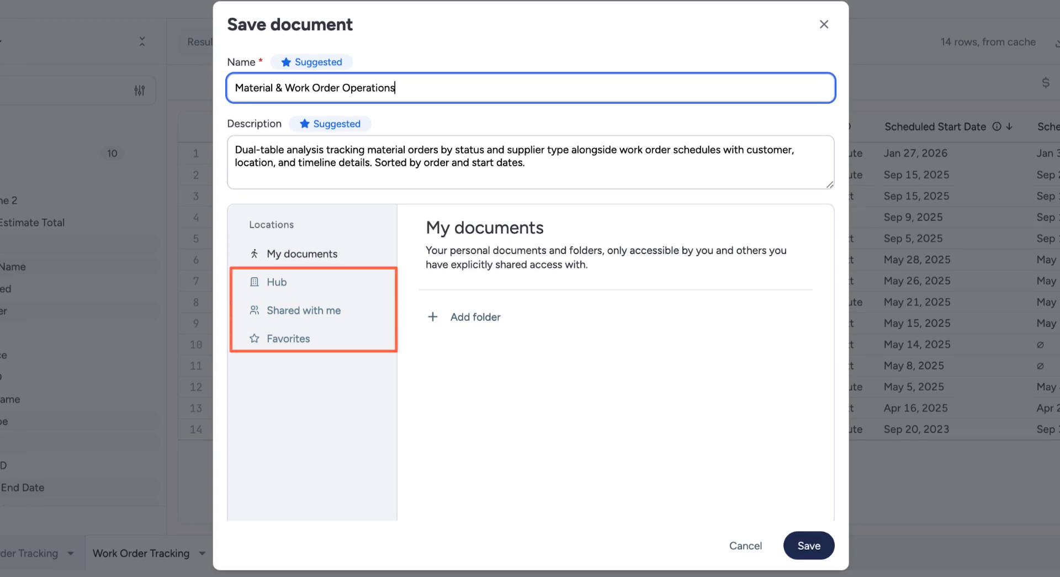
pyautogui.click(808, 547)
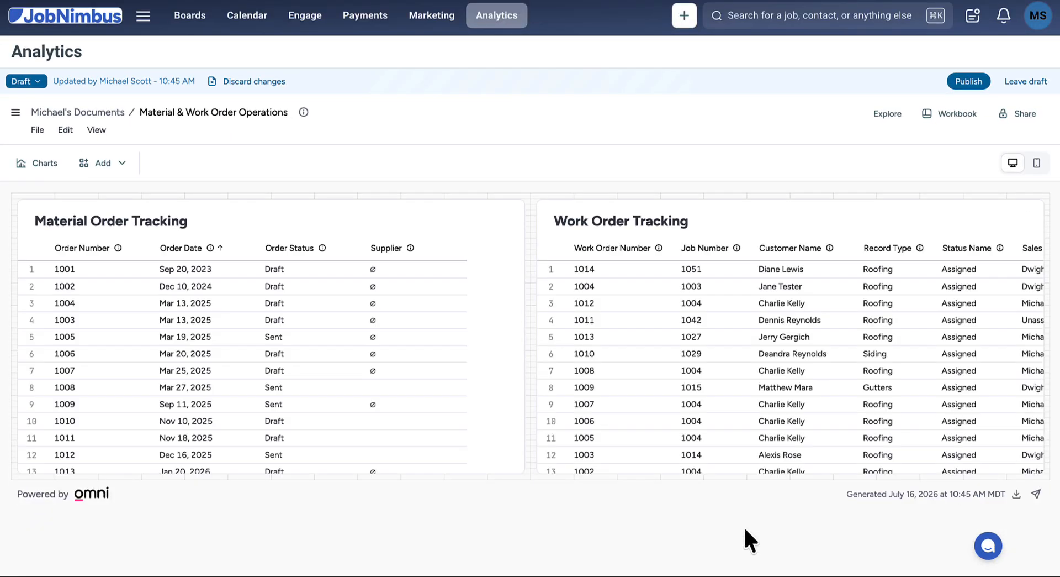
pyautogui.moveTo(227, 231); pyautogui.dragTo(768, 224)
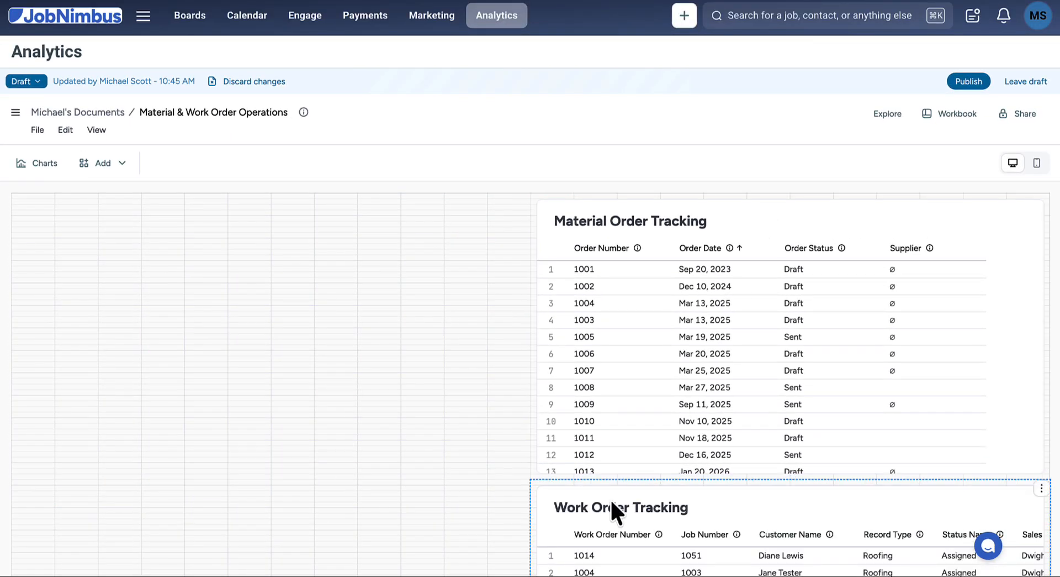
pyautogui.moveTo(613, 509); pyautogui.dragTo(51, 207)
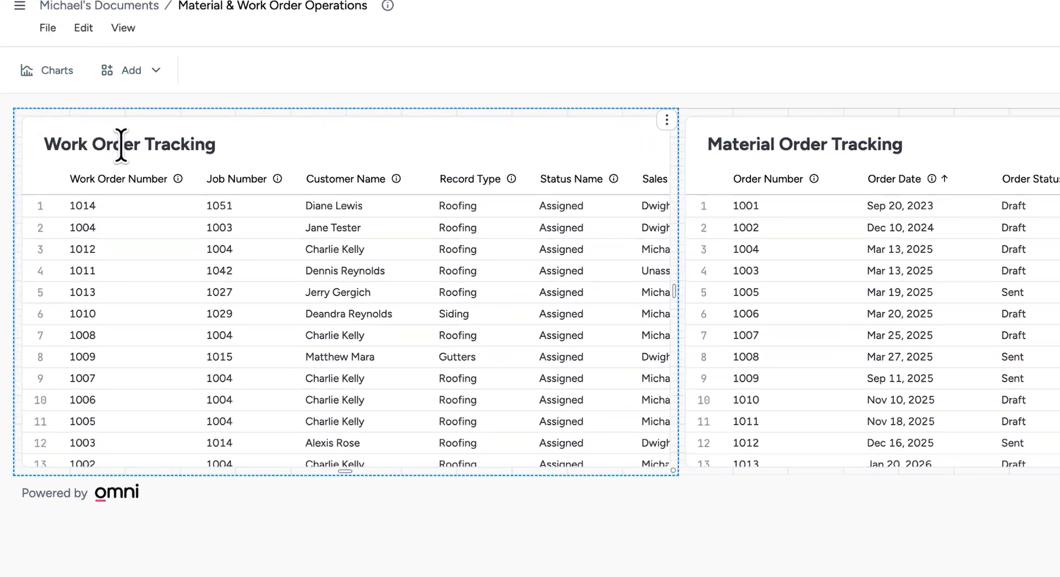
# - Look through the chart editing options and fields of the Work Order Tracking tile, and close the editor
pyautogui.click(740, 77)
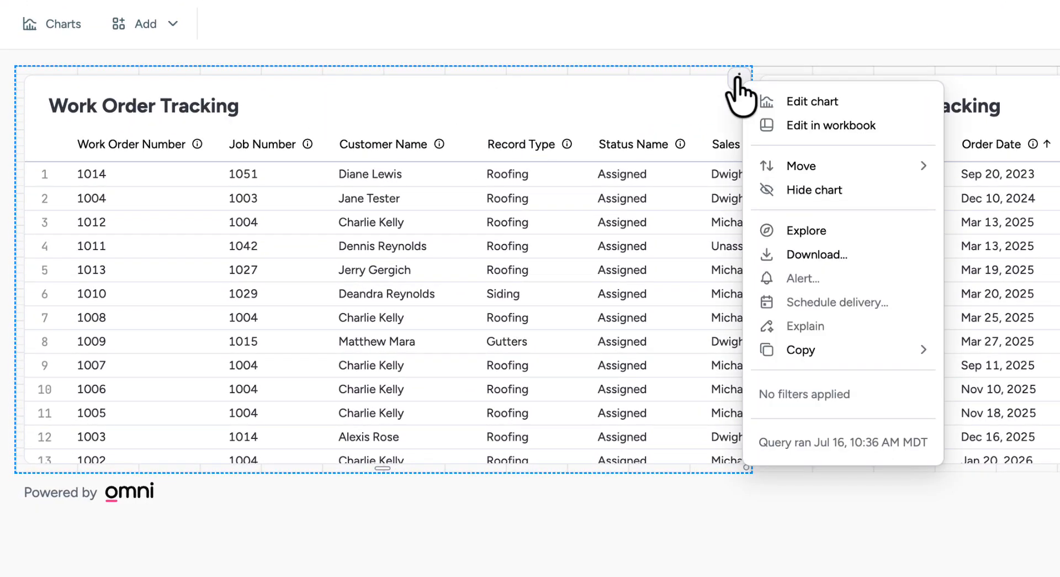
pyautogui.click(795, 101)
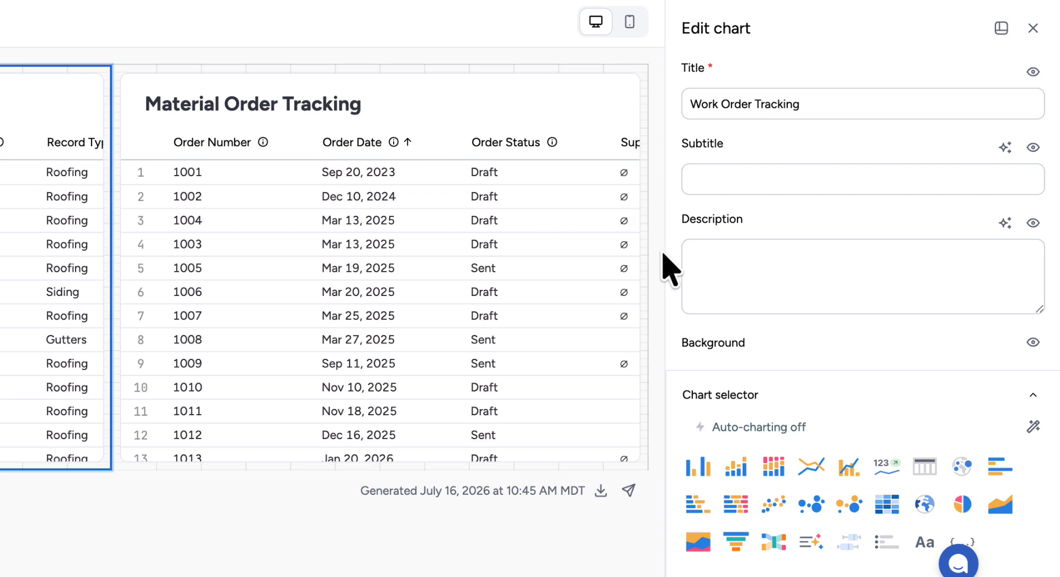
pyautogui.scroll(-10, 664, 254)
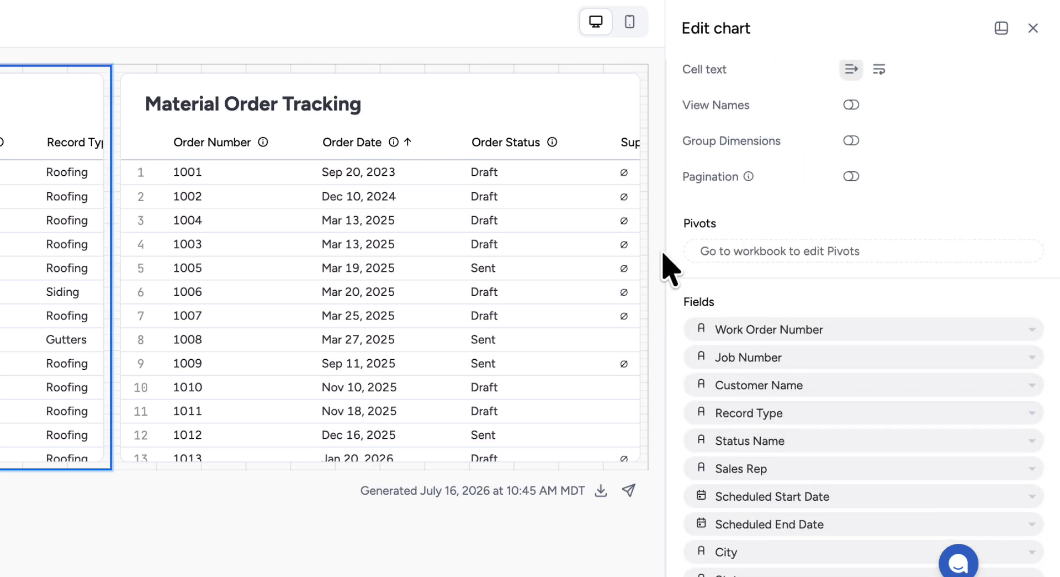
pyautogui.click(1034, 27)
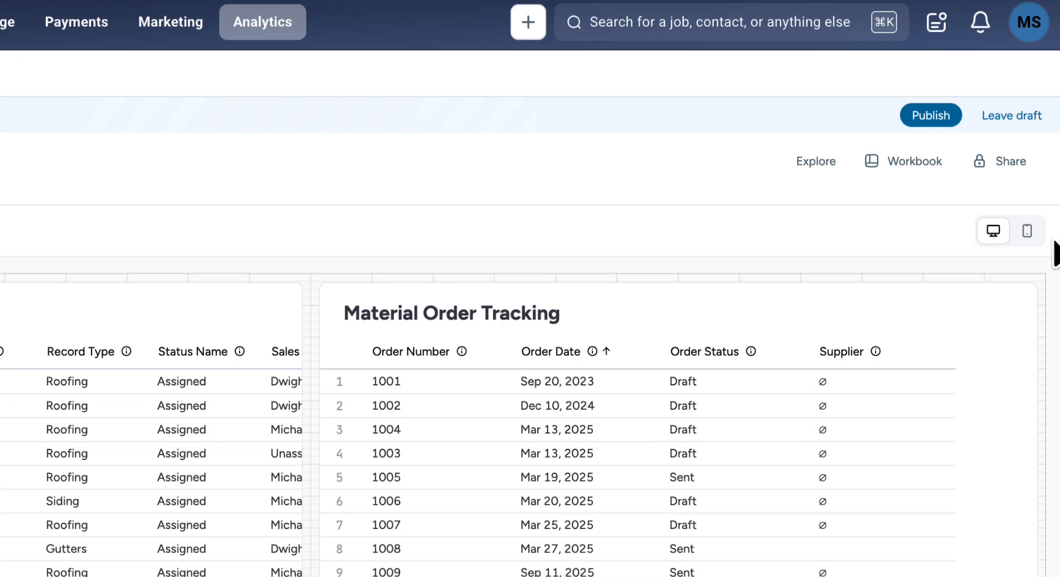
# - Publish the Material & Work Order Operations dashboard and go to My documents
pyautogui.click(931, 115)
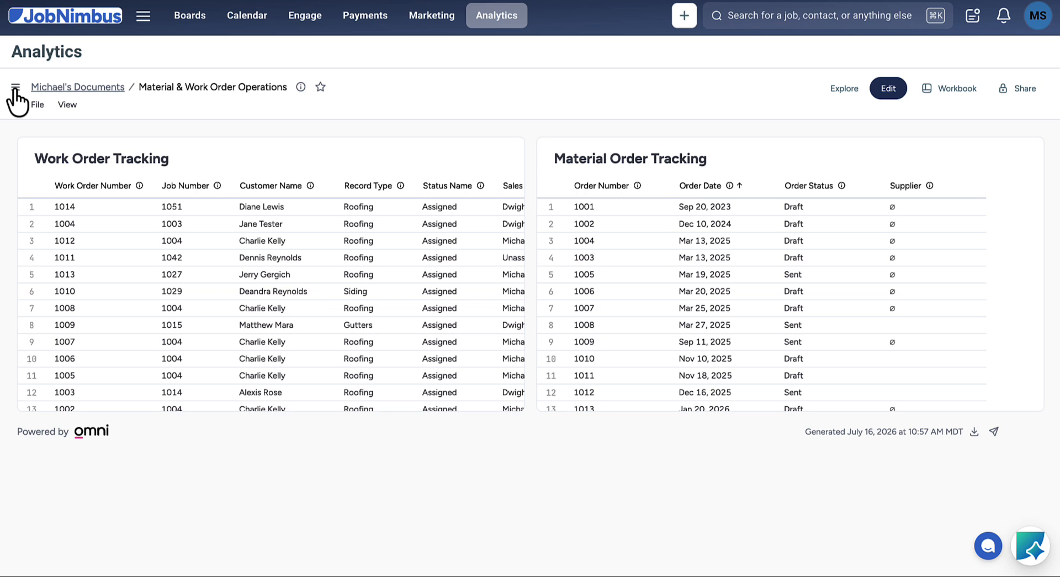
pyautogui.click(16, 89)
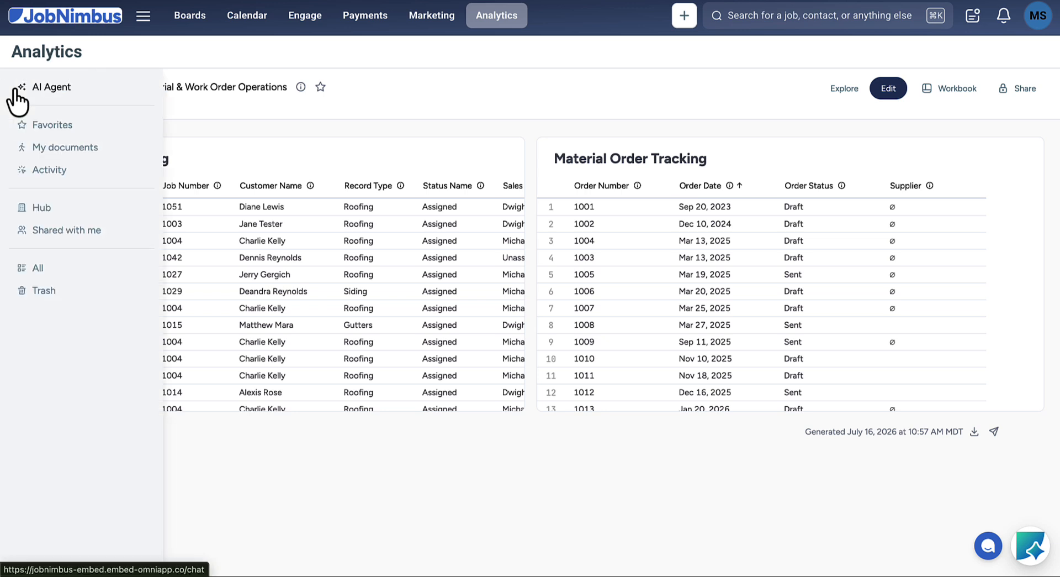
pyautogui.click(40, 147)
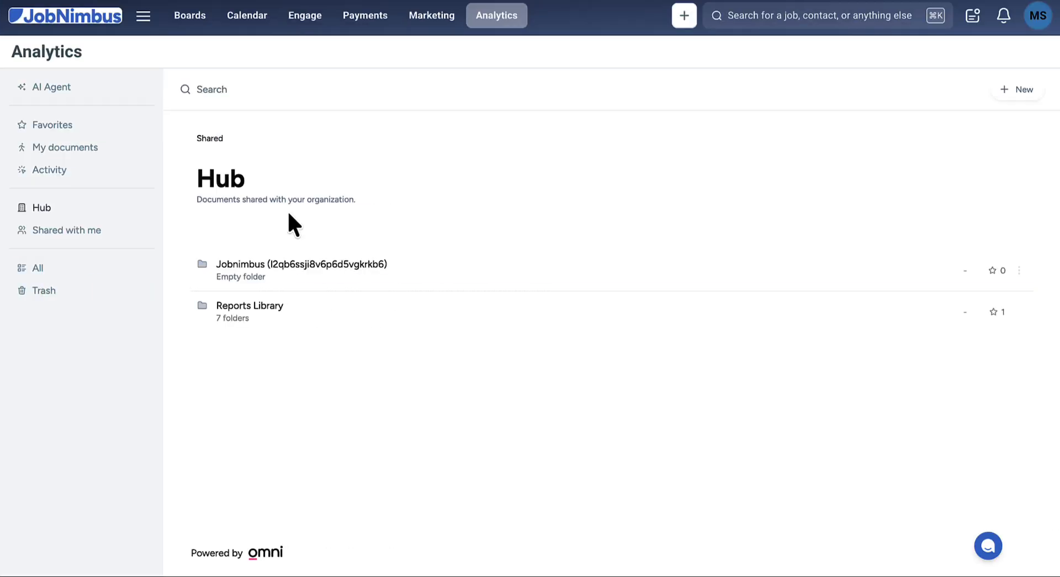
# - Open the Accounts Receivable dashboard from the Reports Library
pyautogui.click(254, 310)
pyautogui.click(296, 245)
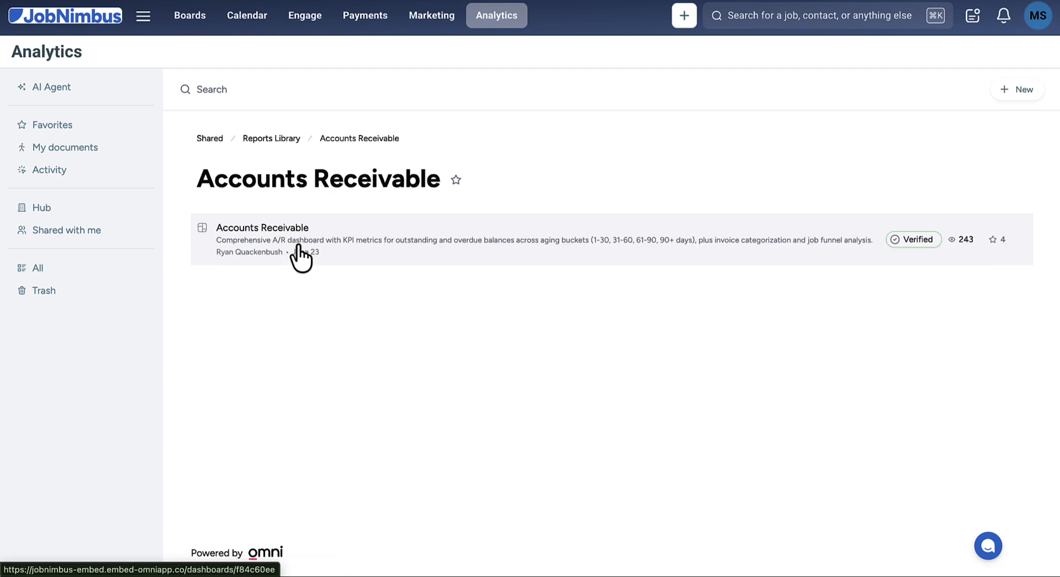
pyautogui.click(299, 245)
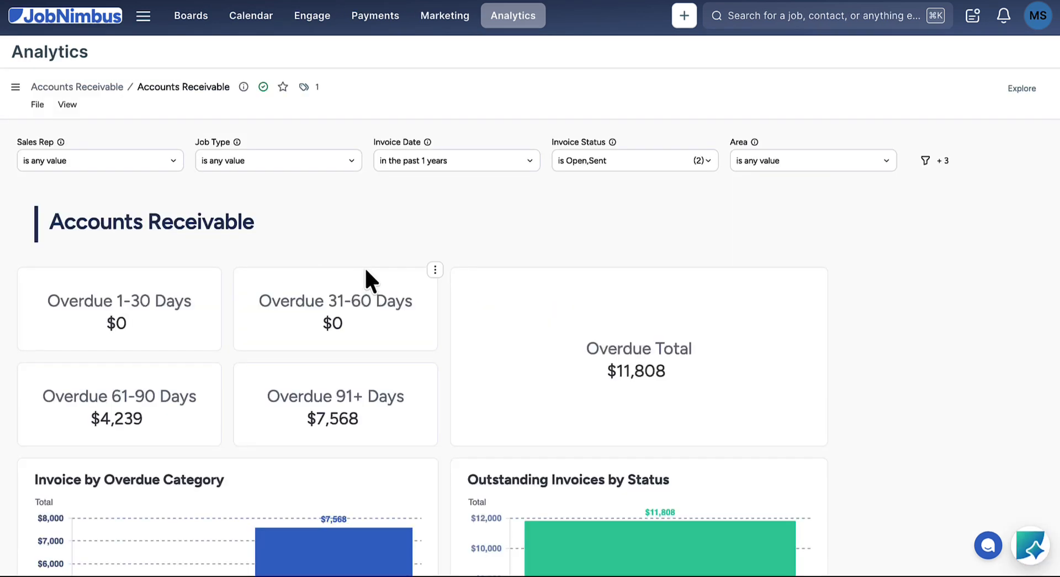
# - Ask the dashboard's AI assistant "I need invoices not in draft that are 30 days past due, then 30–60, 60–90, then 90+"
pyautogui.click(1042, 551)
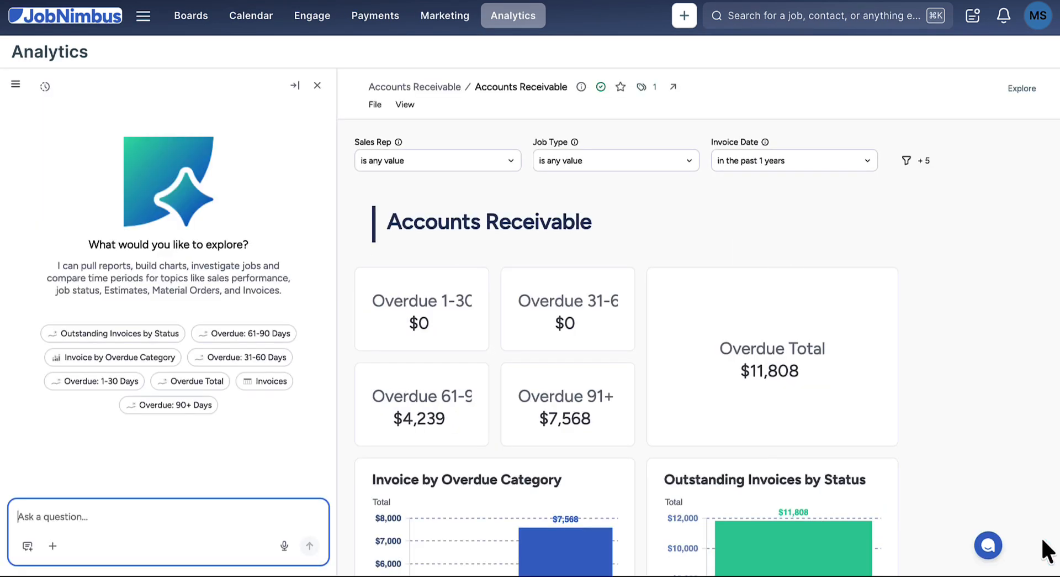
pyautogui.write('I need invoices not in draft that are 30 days past due, then 30–60, 60–90, then 90+')
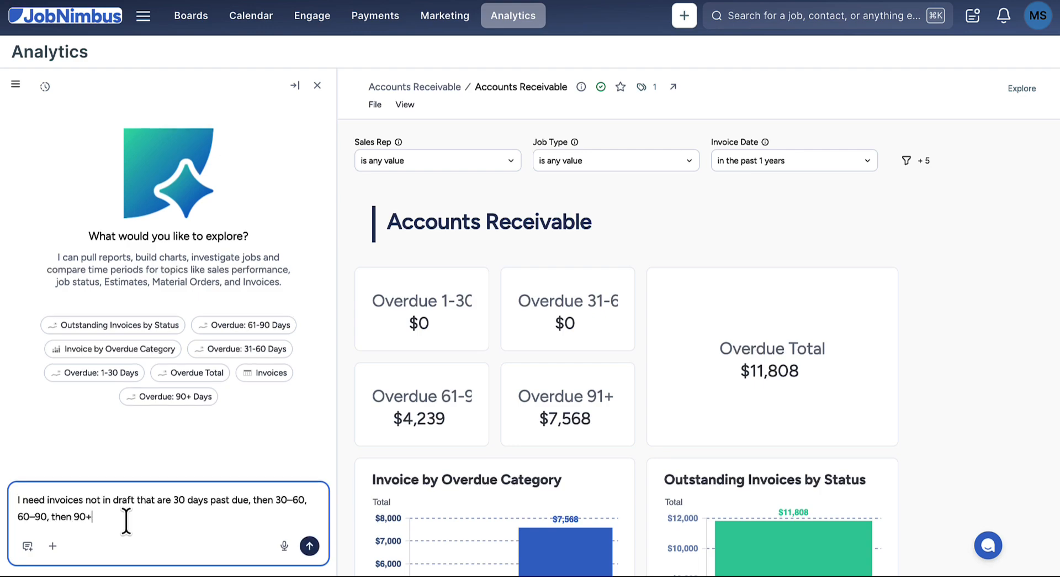
pyautogui.press('Return')
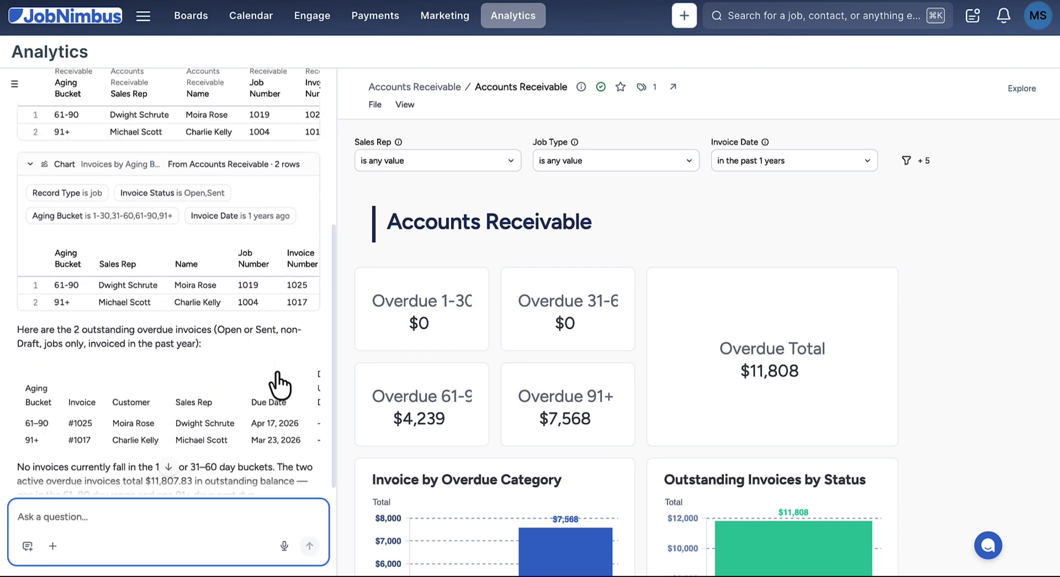